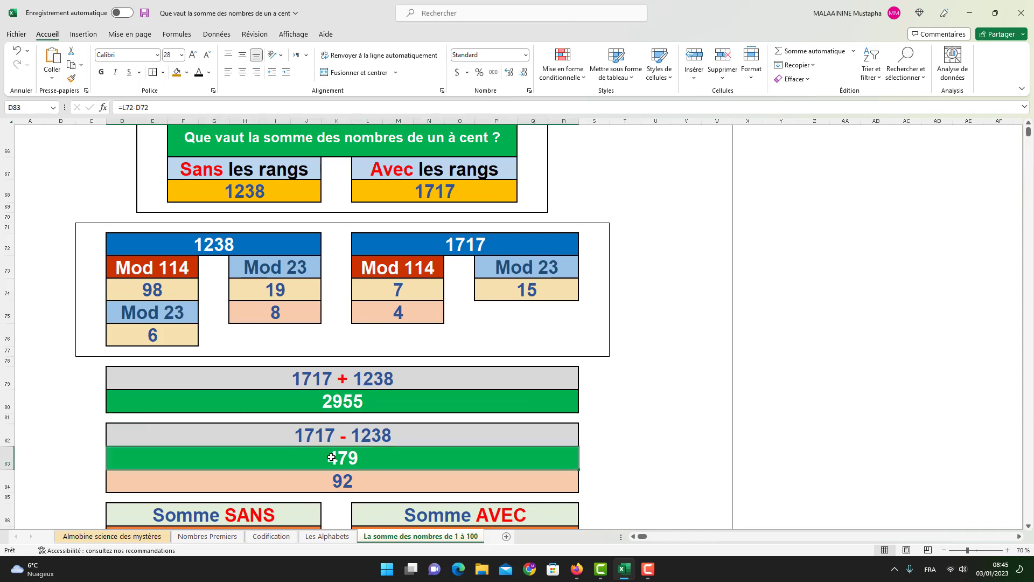
# Check the formula in D83 that calculates the 1717 - 1238 difference and the cells it refers to.
pyautogui.press('Return')
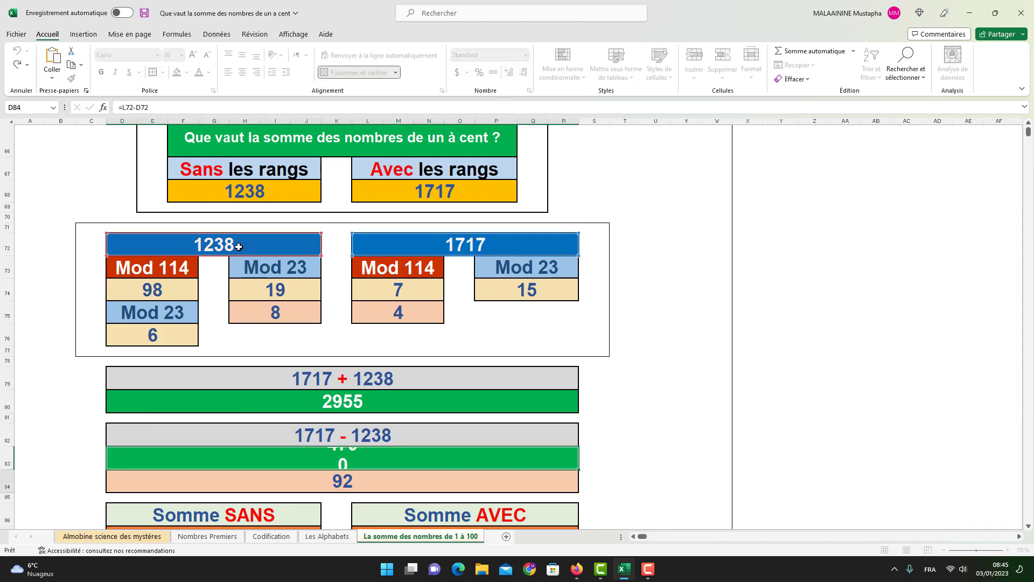
pyautogui.click(347, 453)
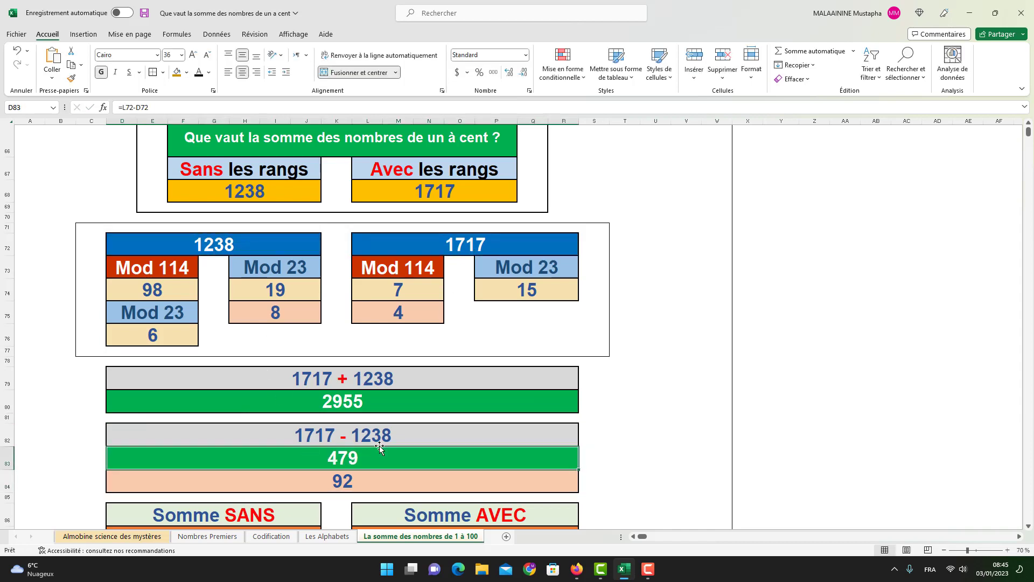
pyautogui.scroll(-1, 360, 431)
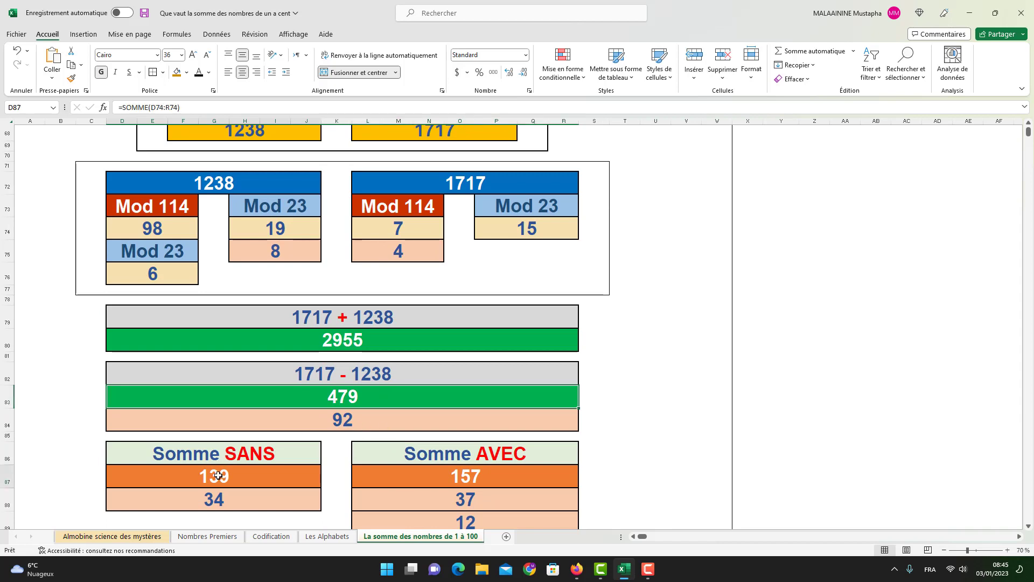
# Inspect the sum formulas in D87 and L87, under the first Somme SANS and Somme AVEC headings.
pyautogui.doubleClick(219, 476)
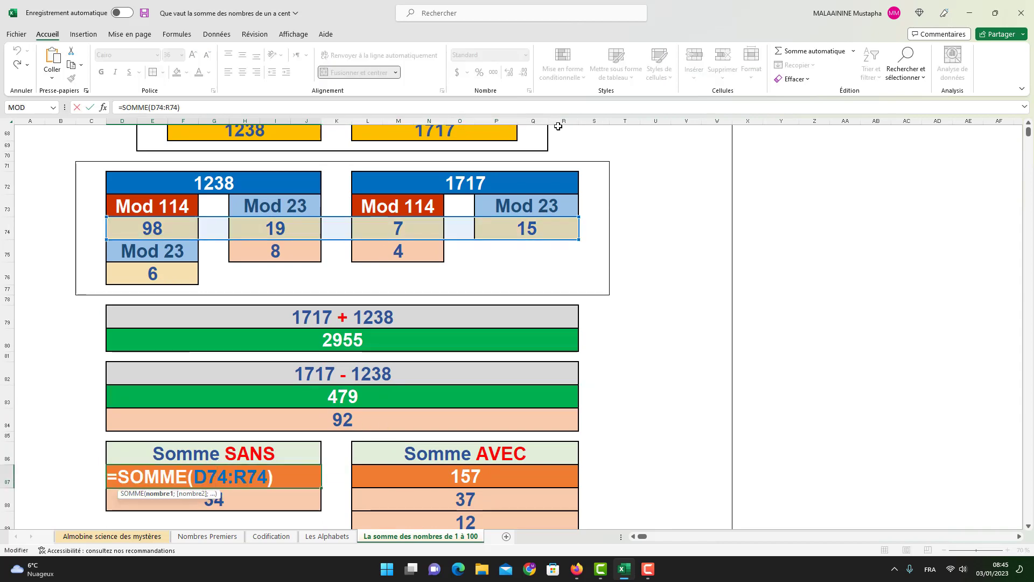
pyautogui.press('Return')
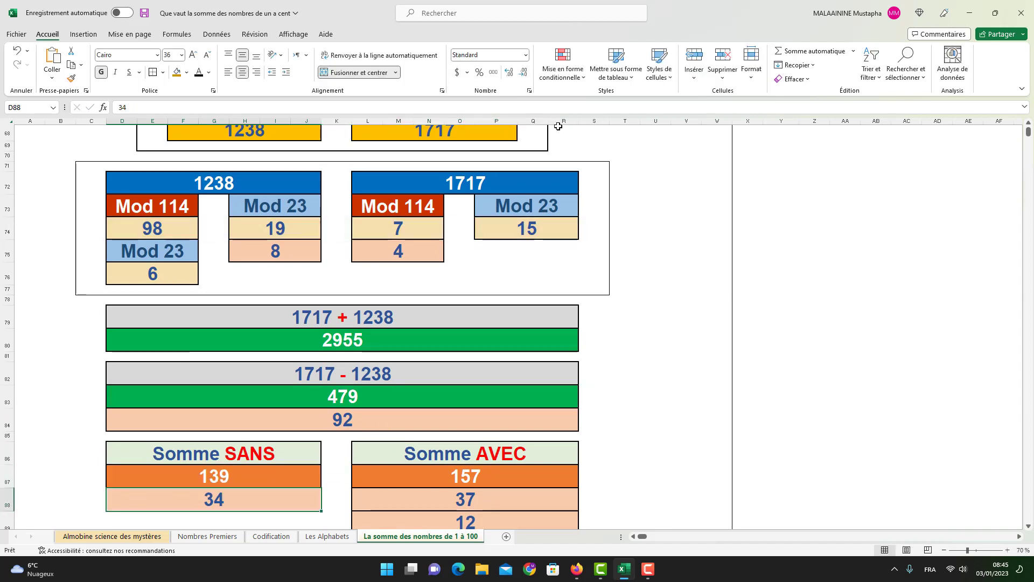
pyautogui.doubleClick(512, 473)
pyautogui.press('Return')
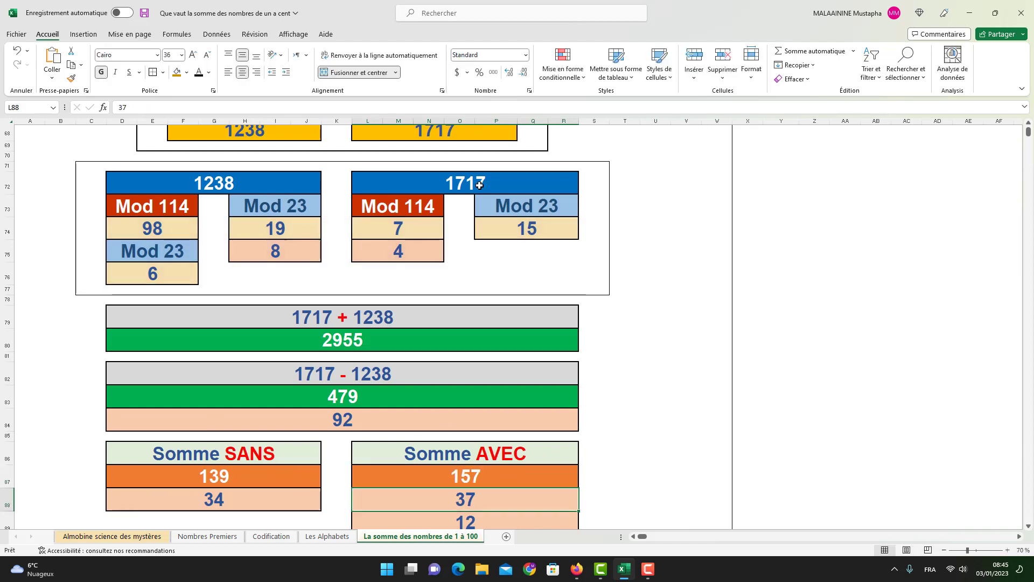
pyautogui.click(225, 477)
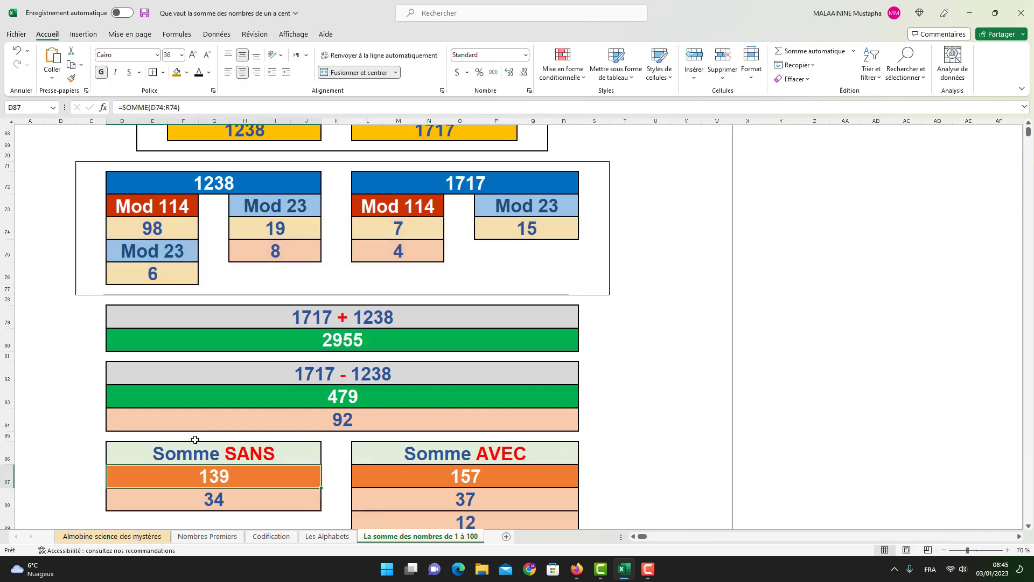
# Examine the reduced values listed below the first Somme SANS and Somme AVEC totals, in rows 88 and 89.
pyautogui.scroll(-1, 219, 448)
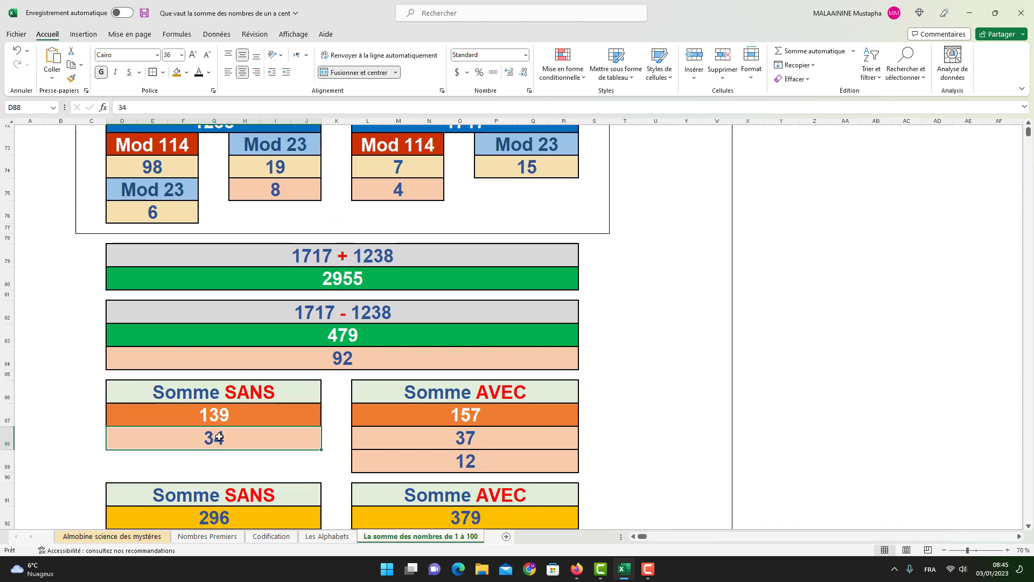
pyautogui.click(445, 421)
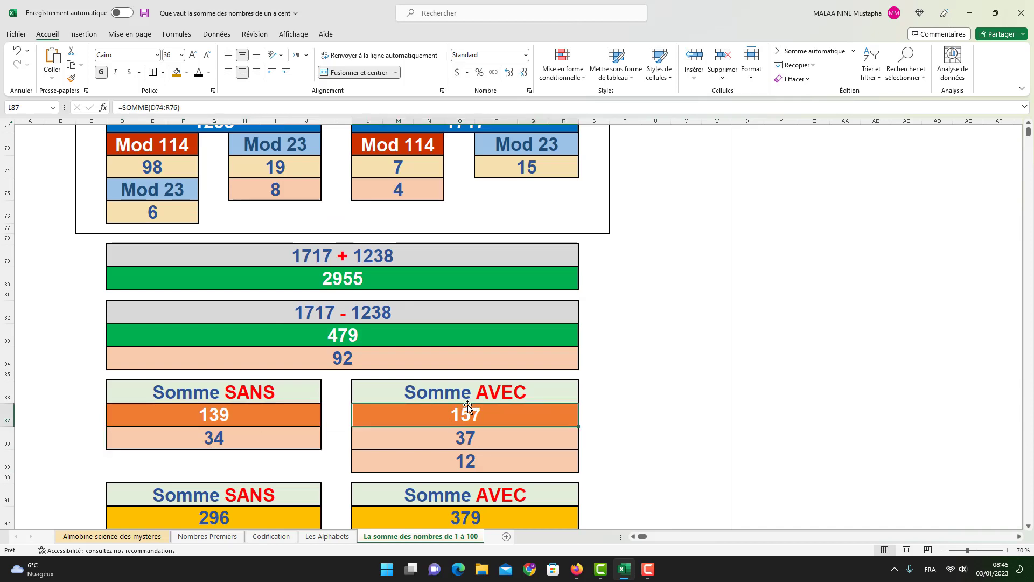
pyautogui.click(467, 442)
pyautogui.click(469, 458)
pyautogui.moveTo(277, 444); pyautogui.dragTo(508, 445)
# Inspect the second pair of sum formulas in D92 and L92, including the value beneath the AVEC total in L93.
pyautogui.scroll(-1, 242, 464)
pyautogui.click(239, 459)
pyautogui.doubleClick(239, 459)
pyautogui.press('Return')
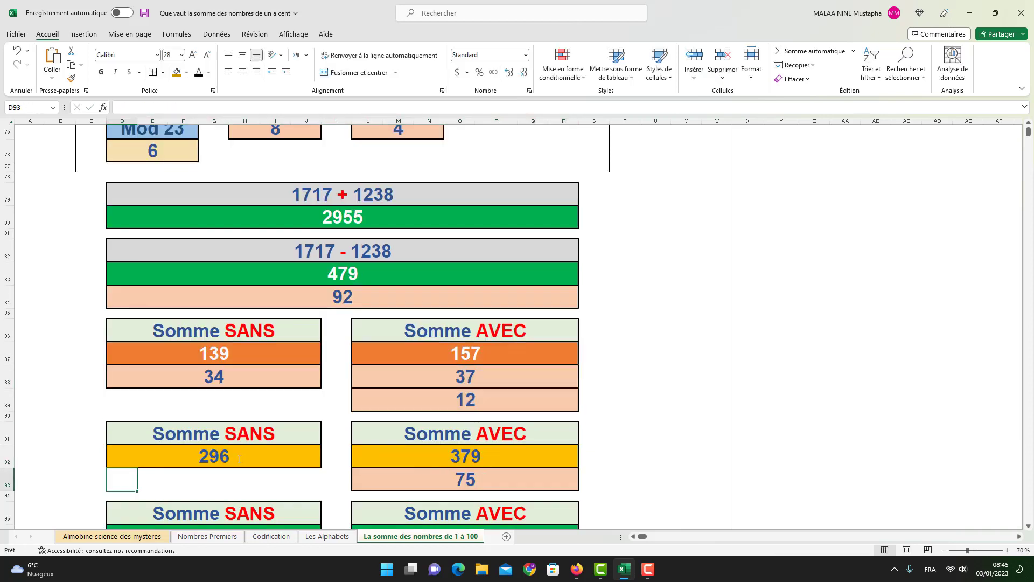
pyautogui.doubleClick(414, 455)
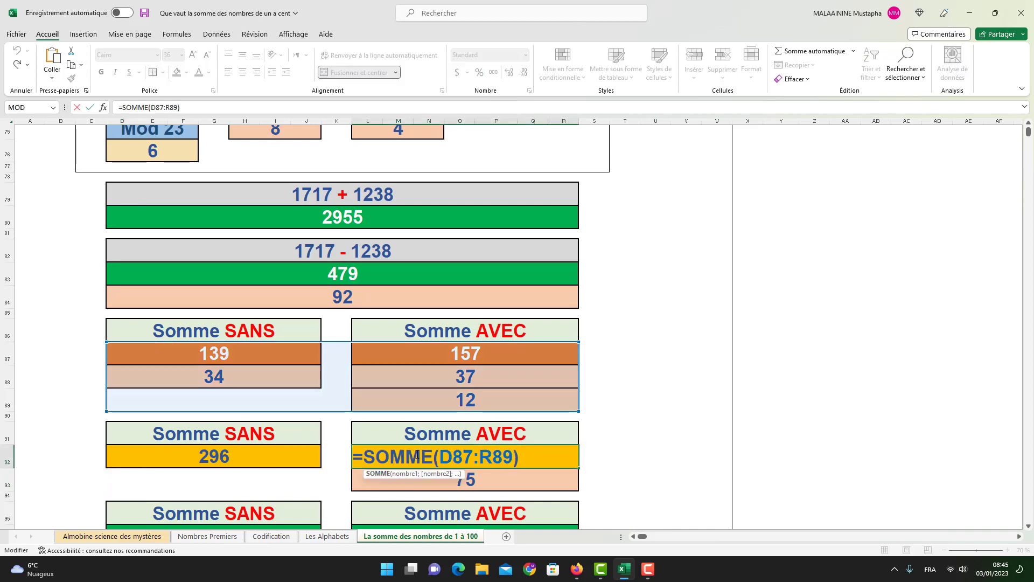
pyautogui.press('Return')
pyautogui.click(415, 455)
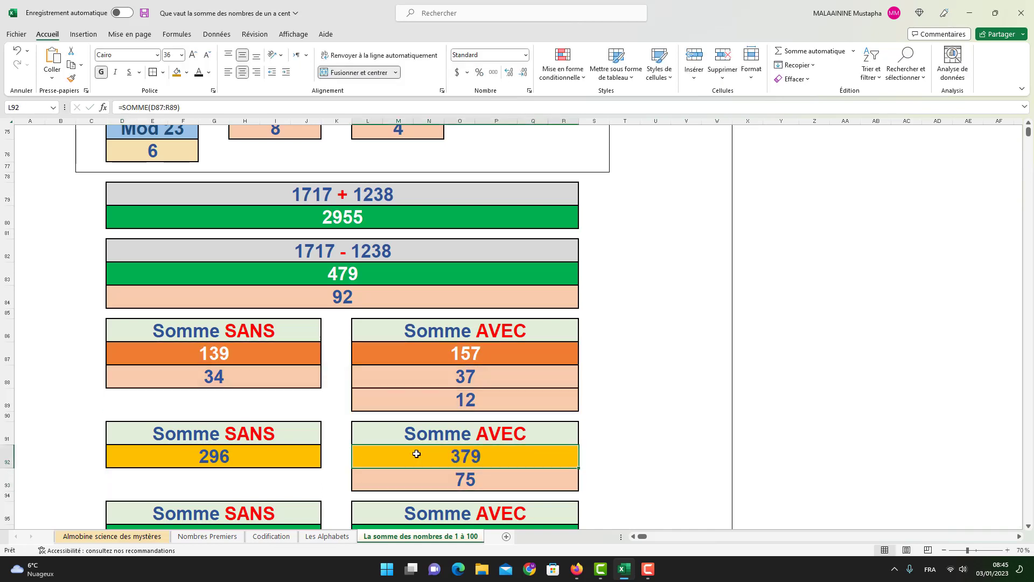
pyautogui.scroll(-1, 481, 446)
pyautogui.click(474, 445)
pyautogui.scroll(-1, 442, 430)
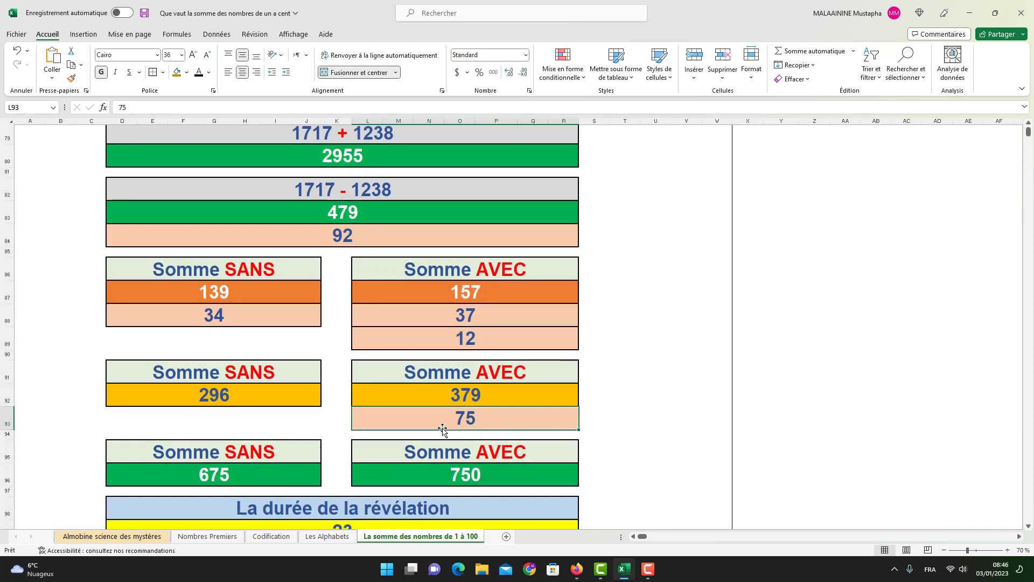
# Inspect the third pair of Somme SANS and Somme AVEC formulas, in D96 and L96, and the ranges they add.
pyautogui.doubleClick(252, 476)
pyautogui.press('Return')
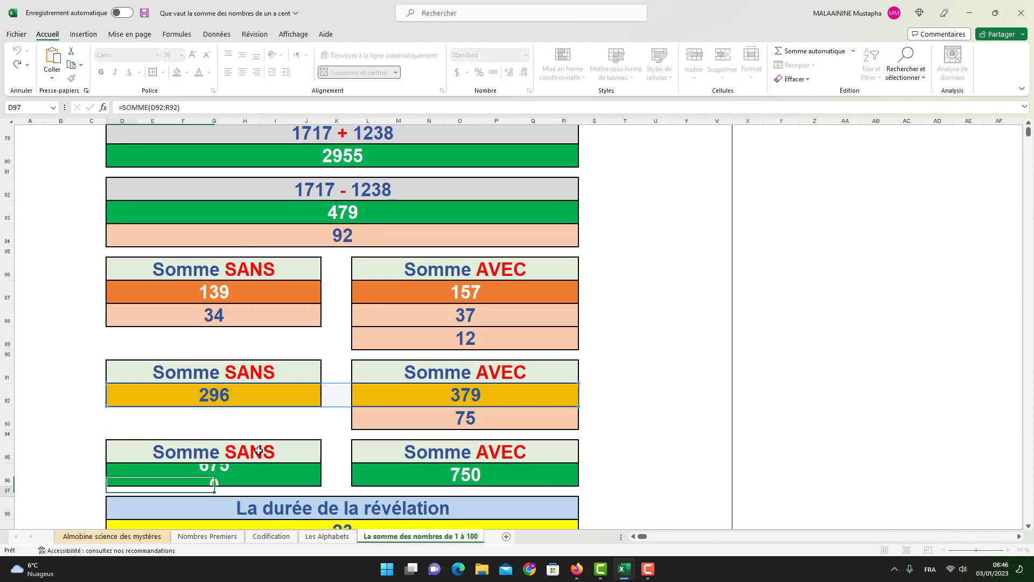
pyautogui.click(465, 475)
pyautogui.doubleClick(466, 475)
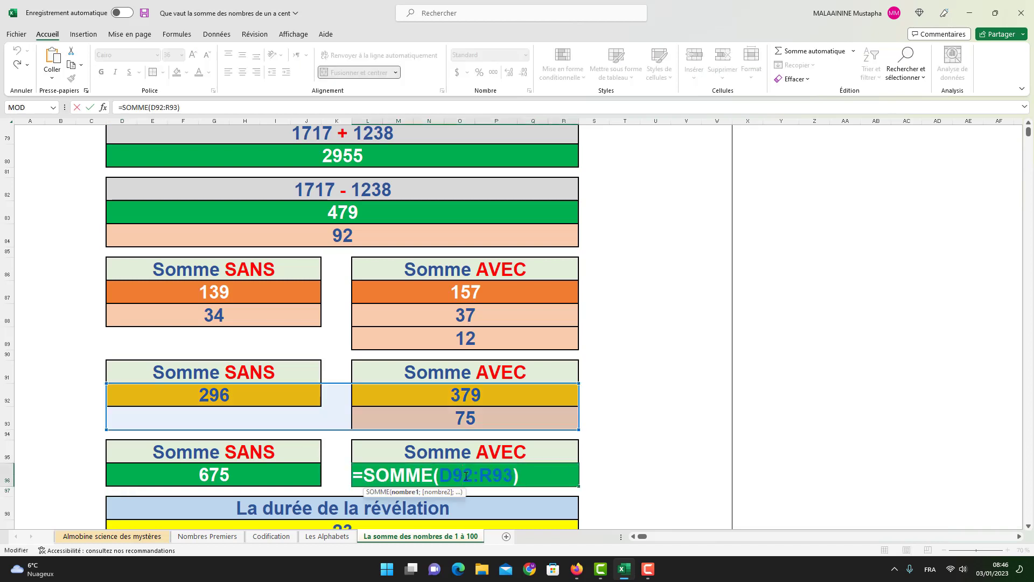
pyautogui.press('Return')
pyautogui.click(203, 472)
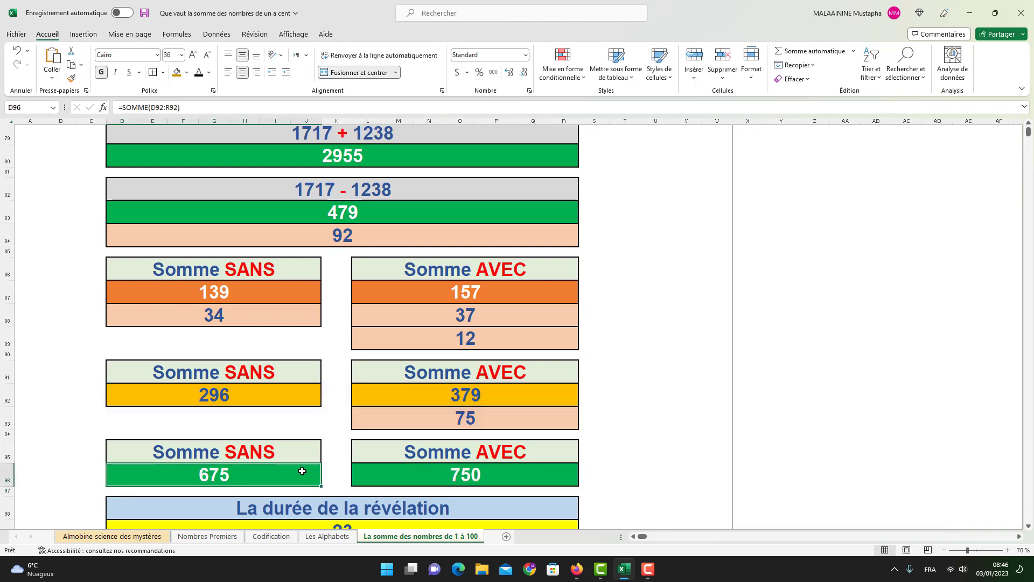
pyautogui.click(438, 478)
# Examine the "La durée de la révélation" value in D99 and the formula in D103 under the 75 - 23 - 9 heading.
pyautogui.scroll(-1, 438, 478)
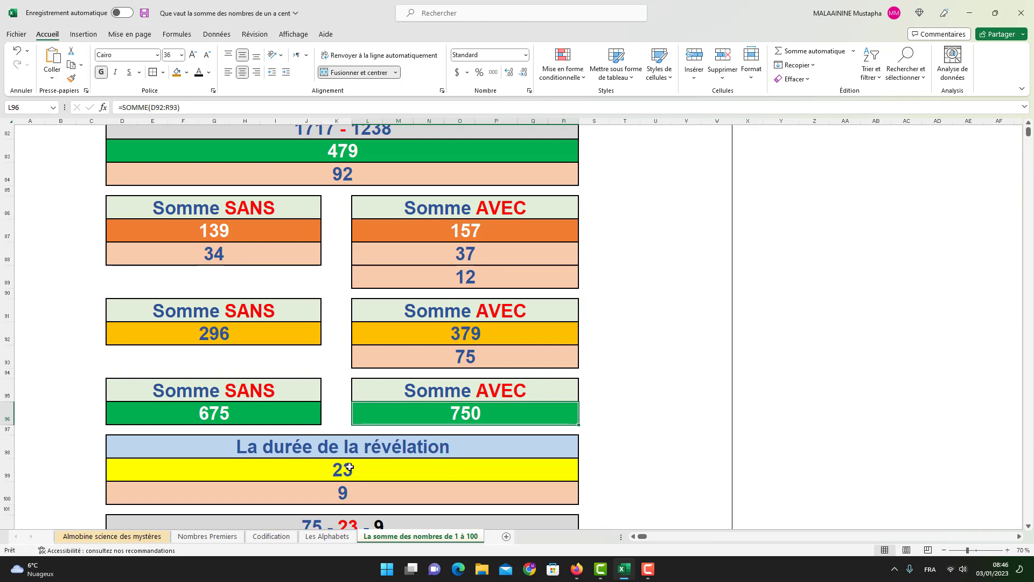
pyautogui.click(346, 470)
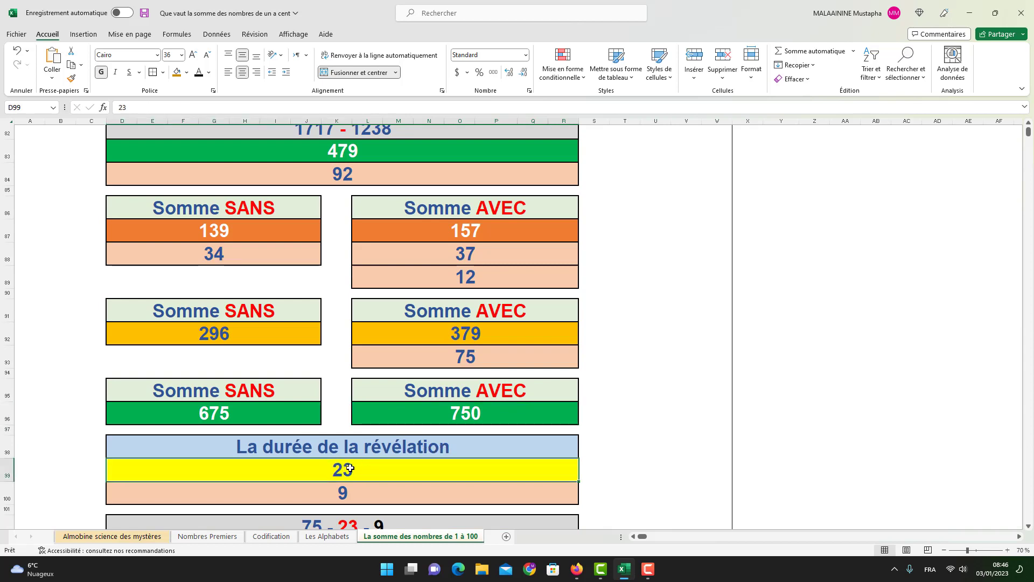
pyautogui.scroll(-1, 380, 464)
pyautogui.doubleClick(331, 488)
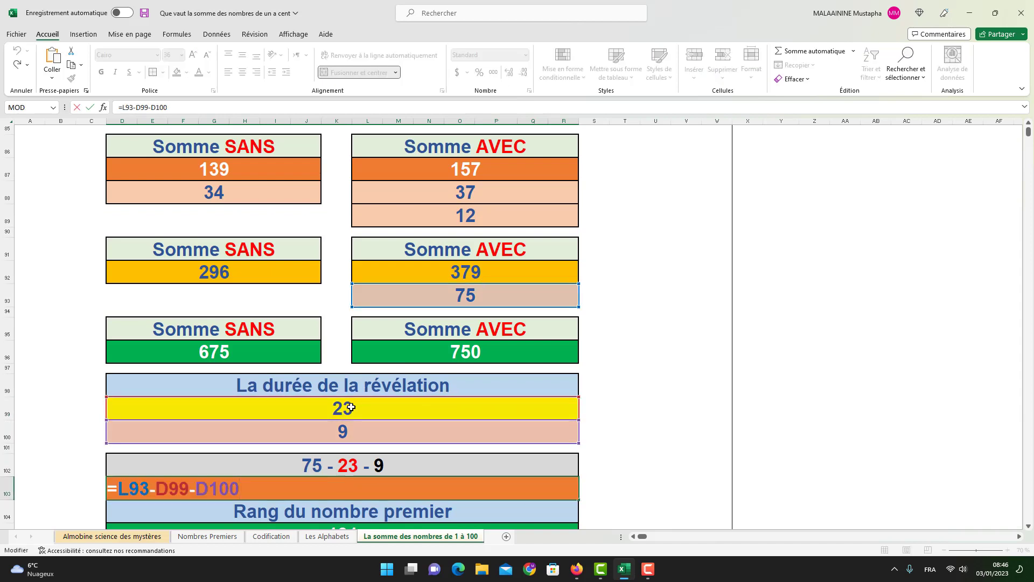
pyautogui.hotkey('ctrl', 'Return')
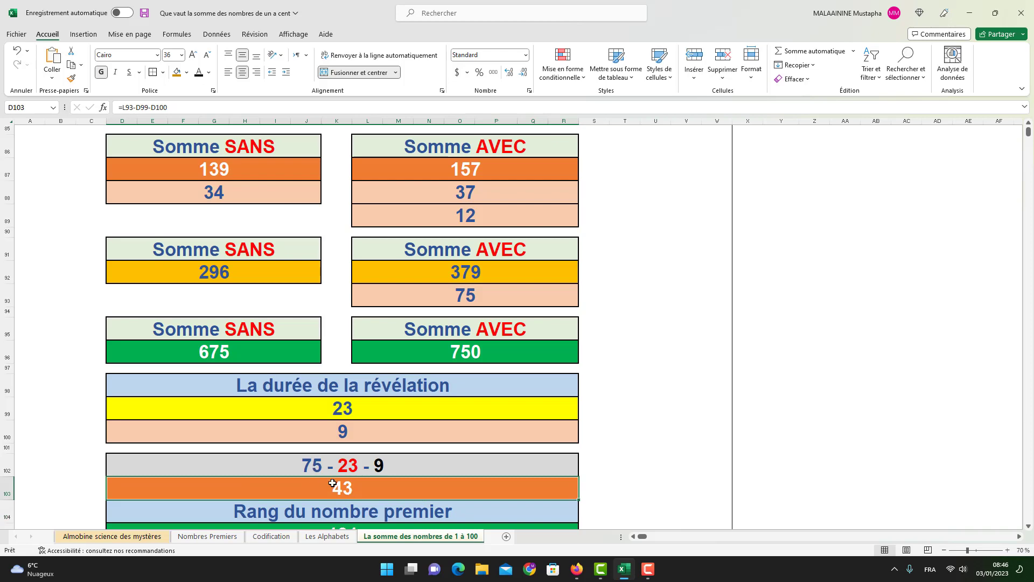
# Trace every cell referenced by the grand total formula in D108, above the first "La somme des nombres de 1 à 100" label.
pyautogui.scroll(-2, 333, 484)
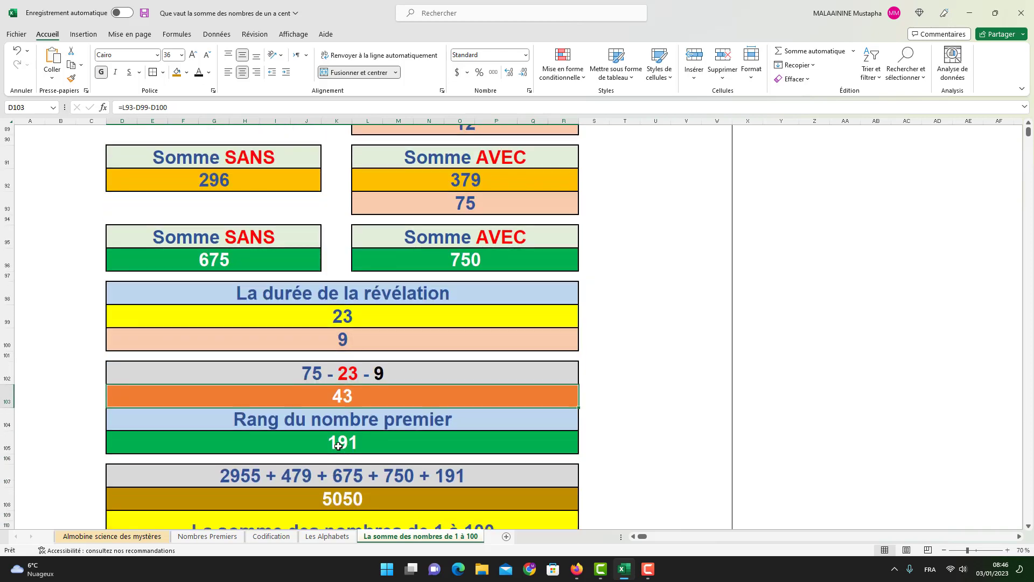
pyautogui.doubleClick(325, 497)
pyautogui.scroll(5, 371, 446)
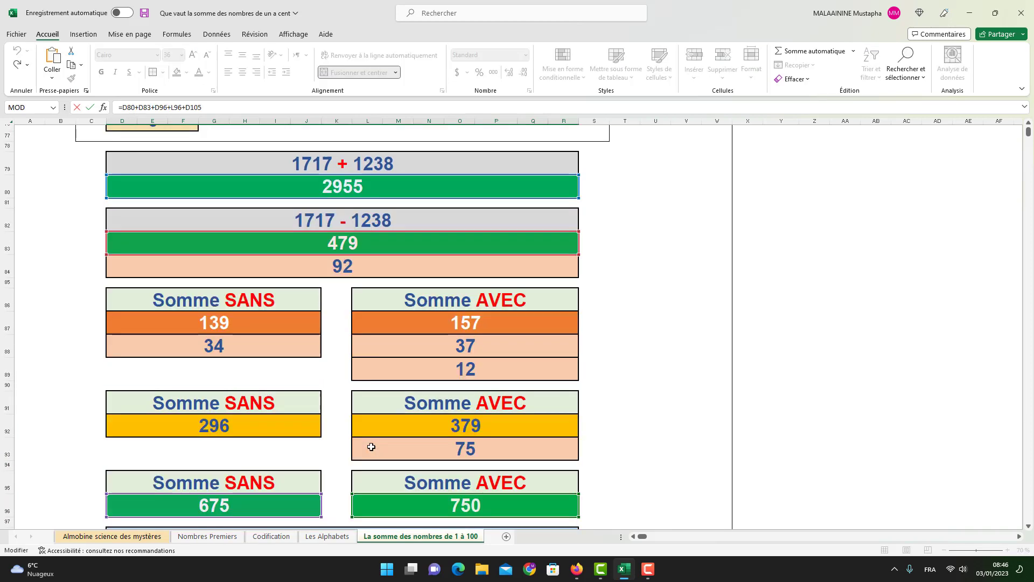
pyautogui.scroll(1, 372, 446)
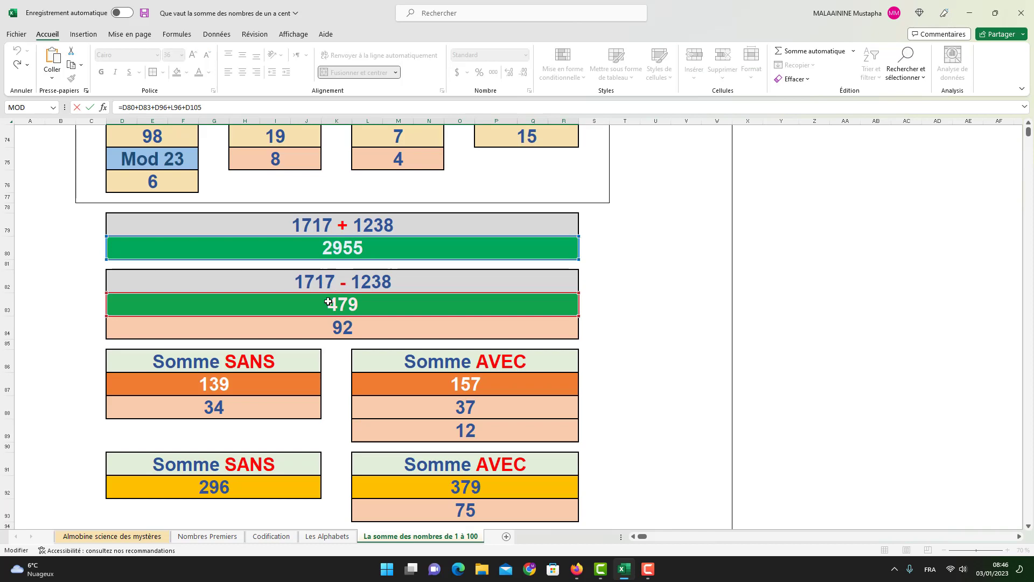
pyautogui.scroll(-4, 326, 300)
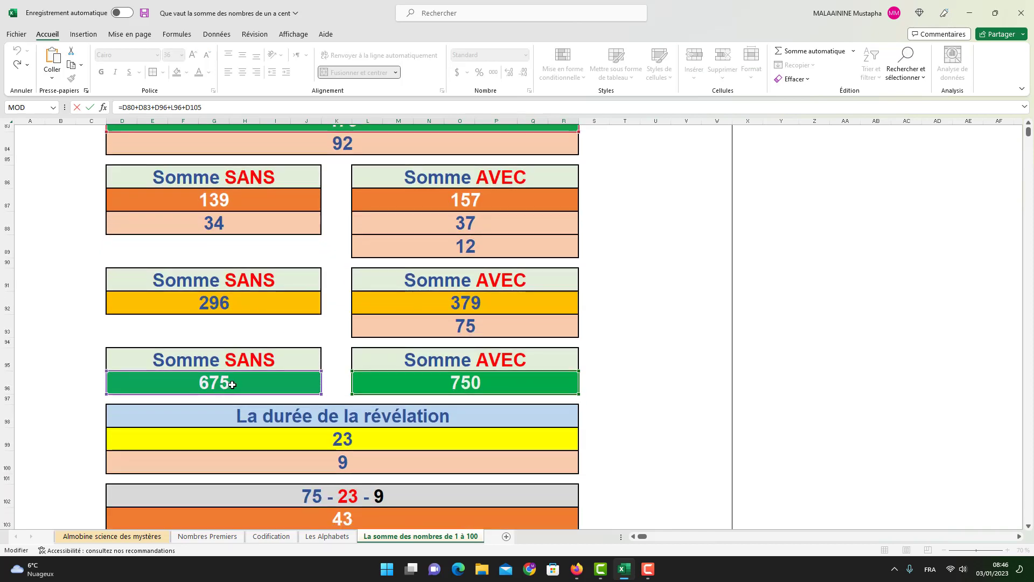
pyautogui.scroll(-2, 422, 385)
pyautogui.scroll(-1, 422, 385)
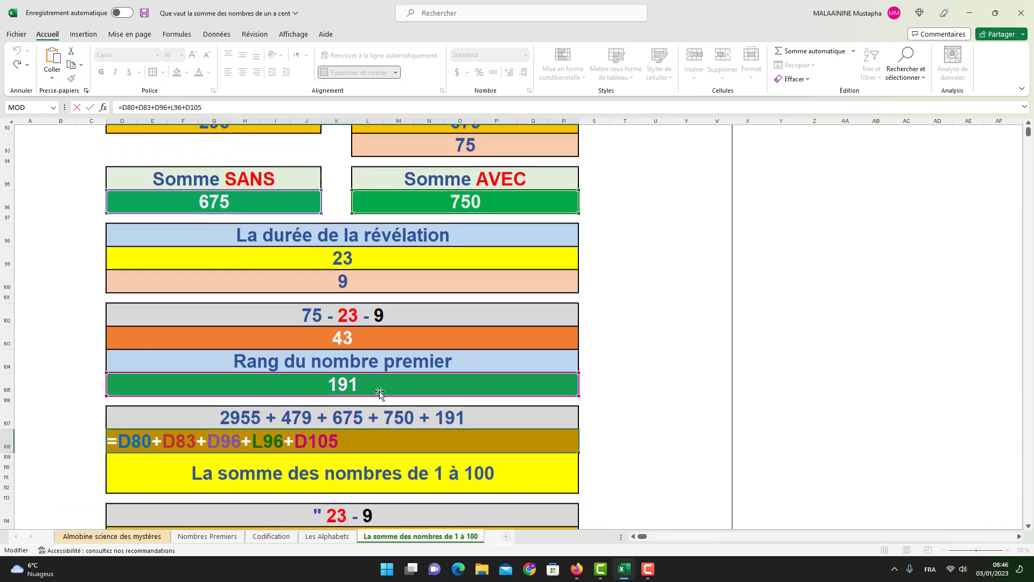
pyautogui.press('Return')
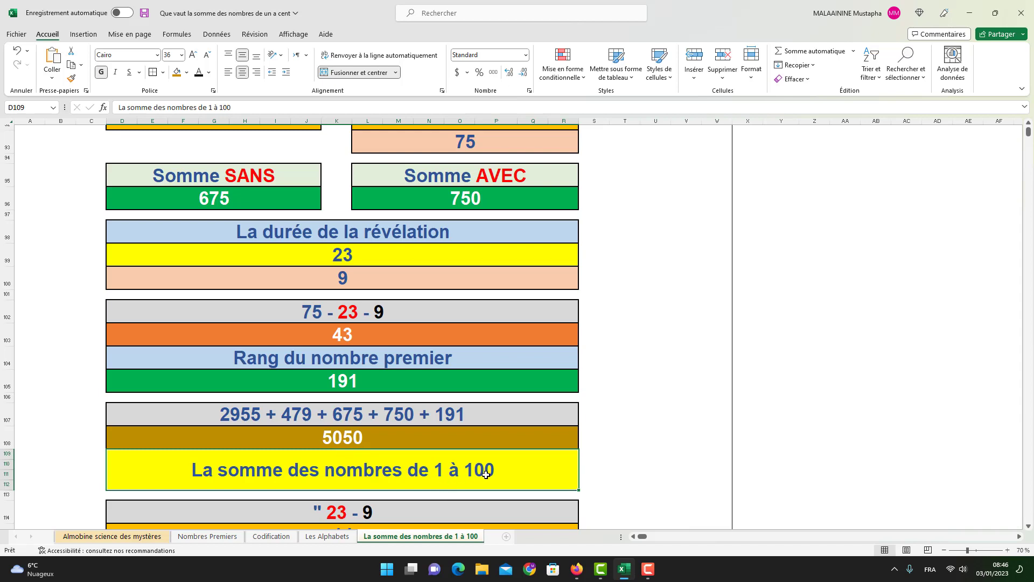
# Inspect the 23 - 9 formula in D115 and the two "Rang du nombre premier" values below it.
pyautogui.scroll(-1, 486, 475)
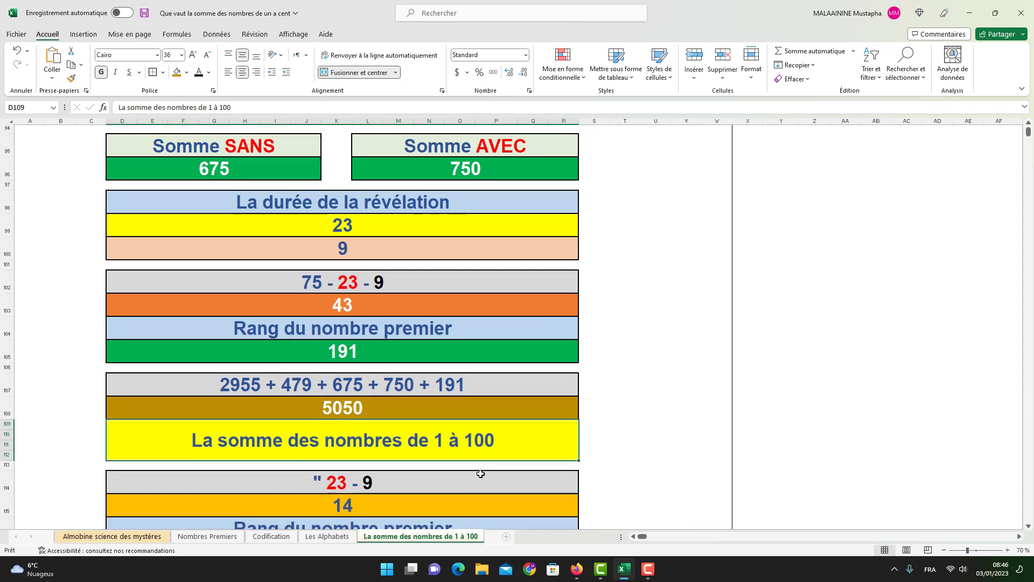
pyautogui.doubleClick(333, 504)
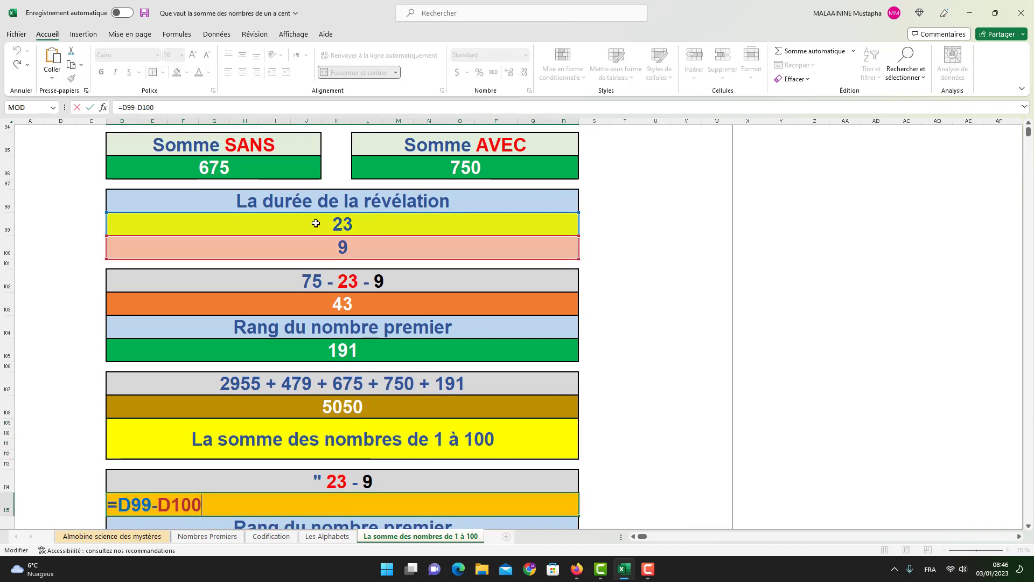
pyautogui.press('Return')
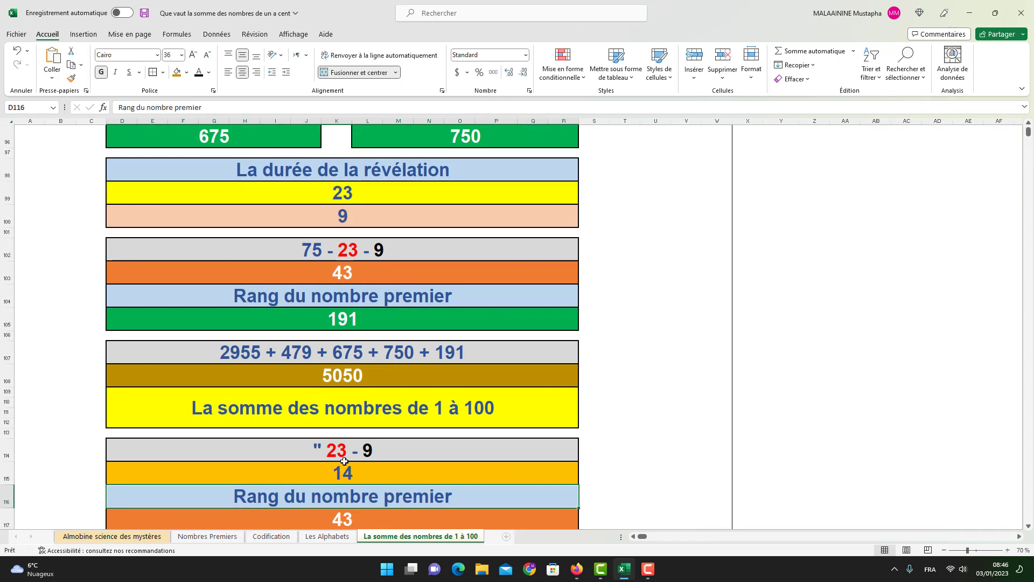
pyautogui.scroll(-2, 345, 461)
pyautogui.click(355, 428)
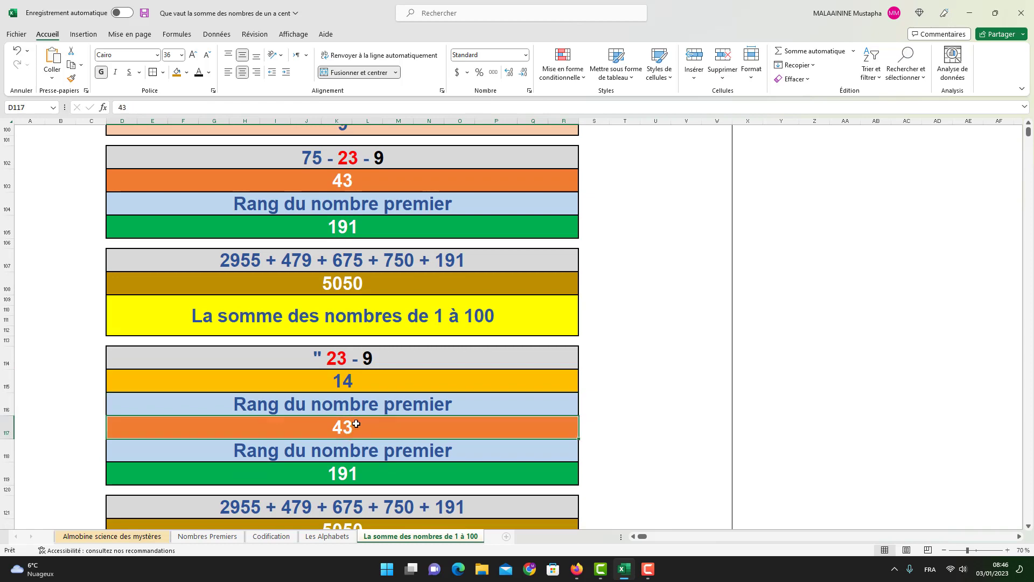
pyautogui.scroll(-2, 345, 416)
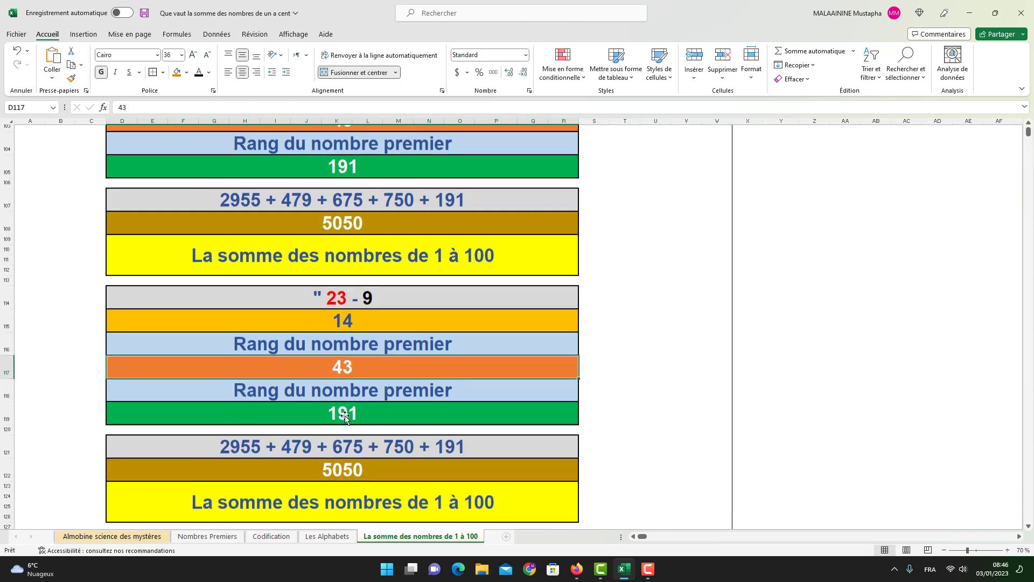
pyautogui.click(351, 381)
# Trace every cell referenced by the grand total formula in D122, above the second "La somme des nombres de 1 à 100" label.
pyautogui.doubleClick(333, 440)
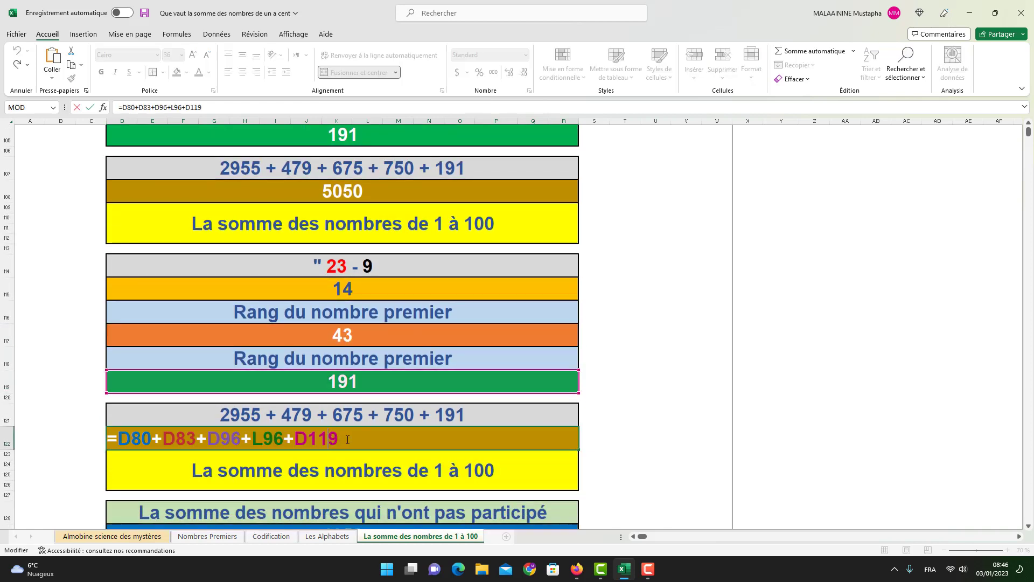
pyautogui.scroll(10, 346, 439)
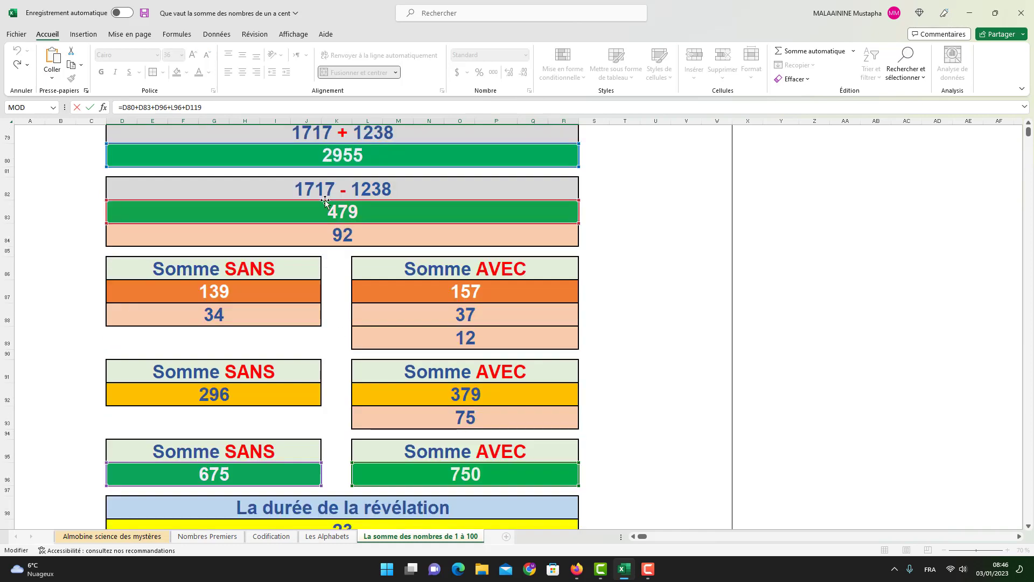
pyautogui.scroll(-6, 501, 466)
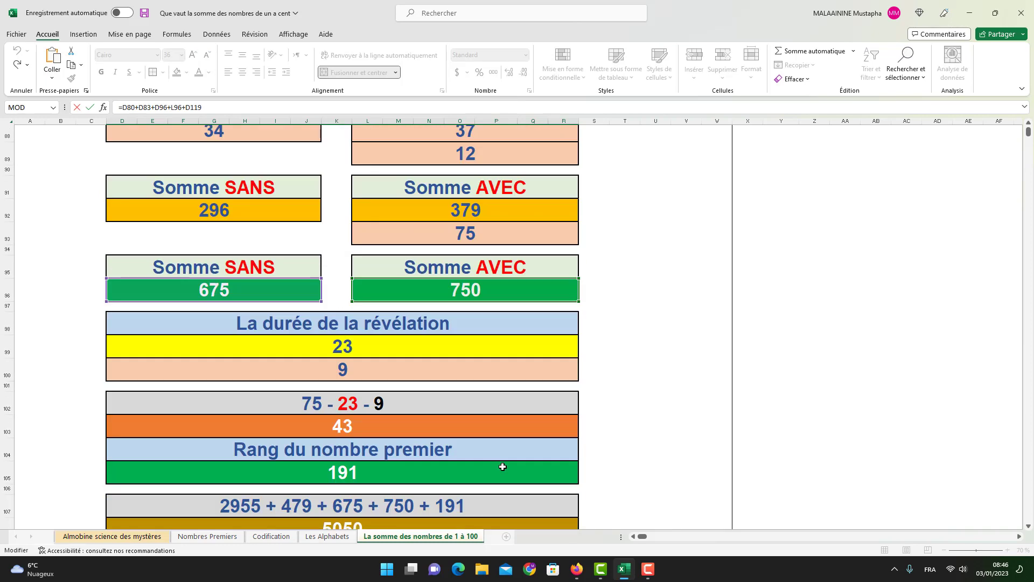
pyautogui.scroll(-2, 376, 439)
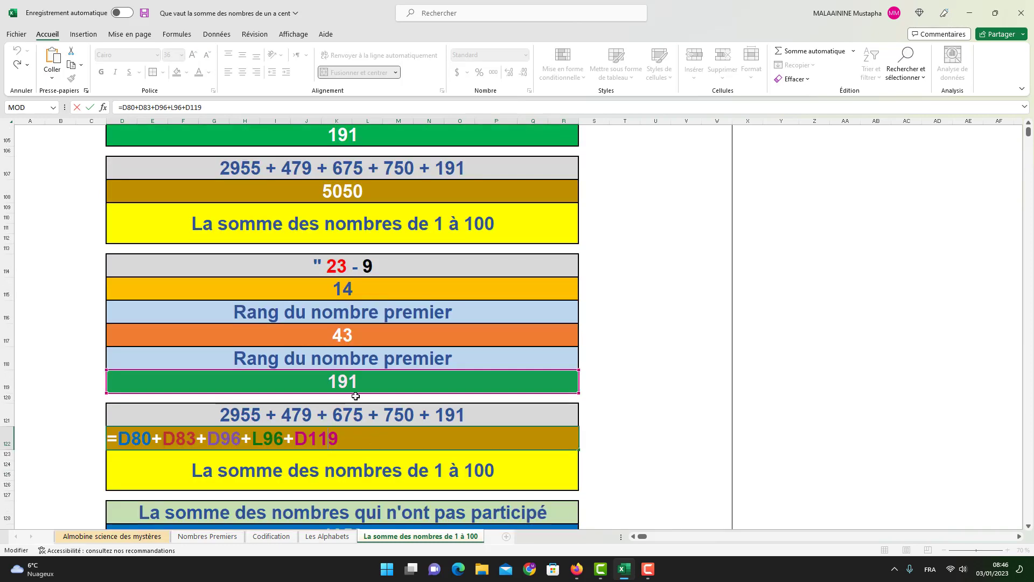
pyautogui.press('Return')
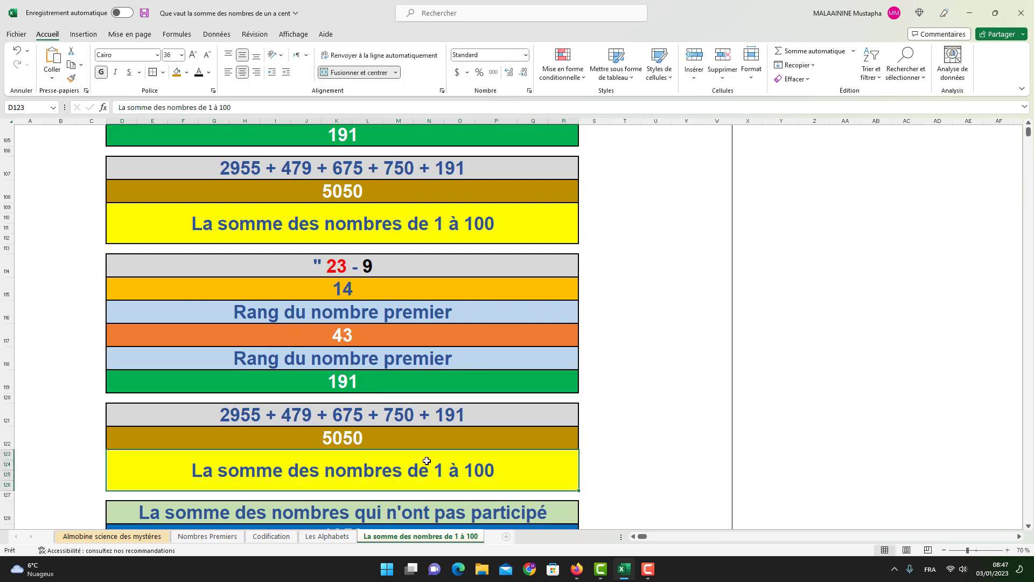
# Trace the range and cells added by the formula in D129 under "La somme des nombres qui n'ont pas participé".
pyautogui.scroll(-1, 394, 466)
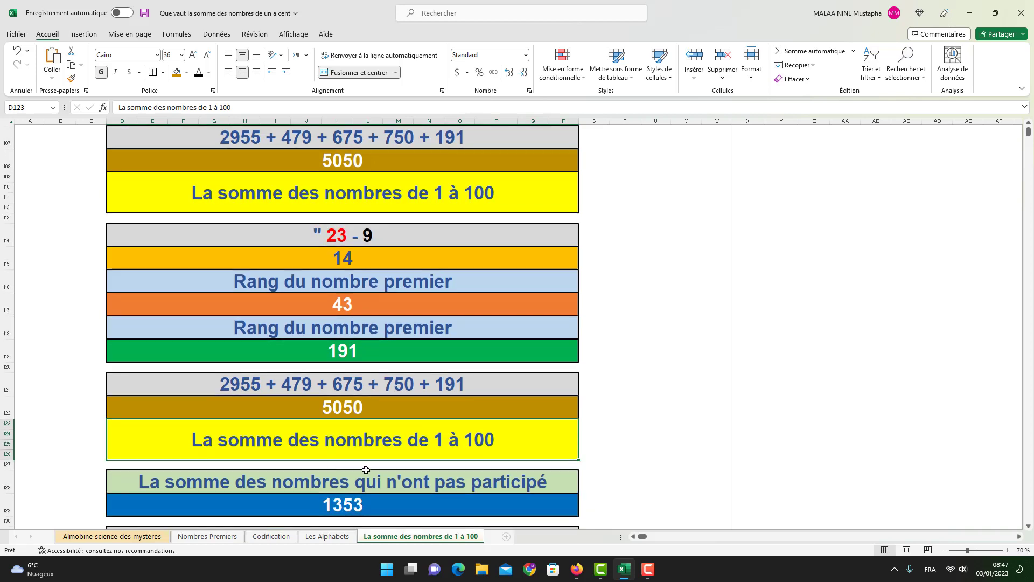
pyautogui.doubleClick(341, 498)
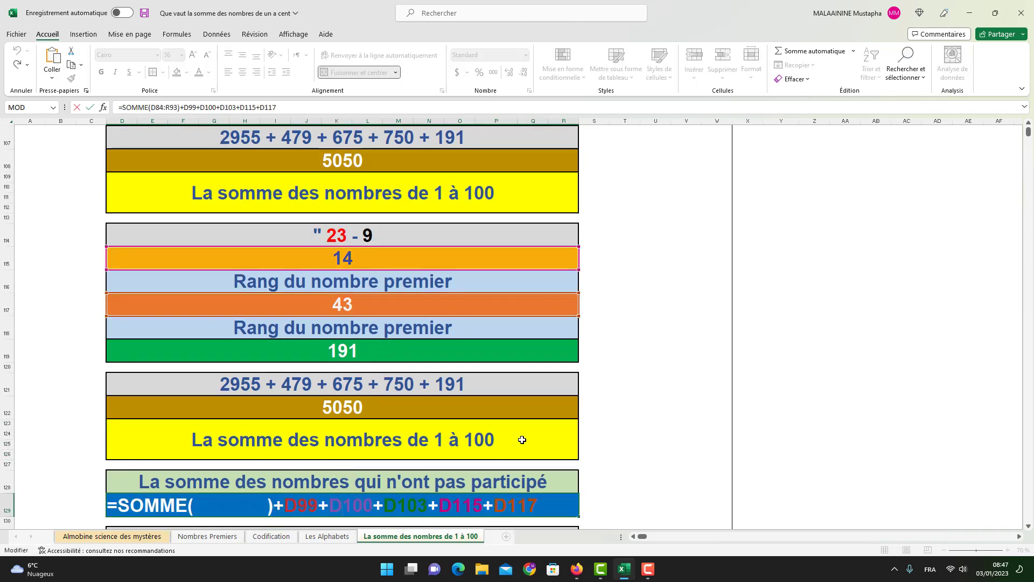
pyautogui.scroll(10, 522, 440)
pyautogui.scroll(2, 522, 440)
pyautogui.scroll(-3, 520, 434)
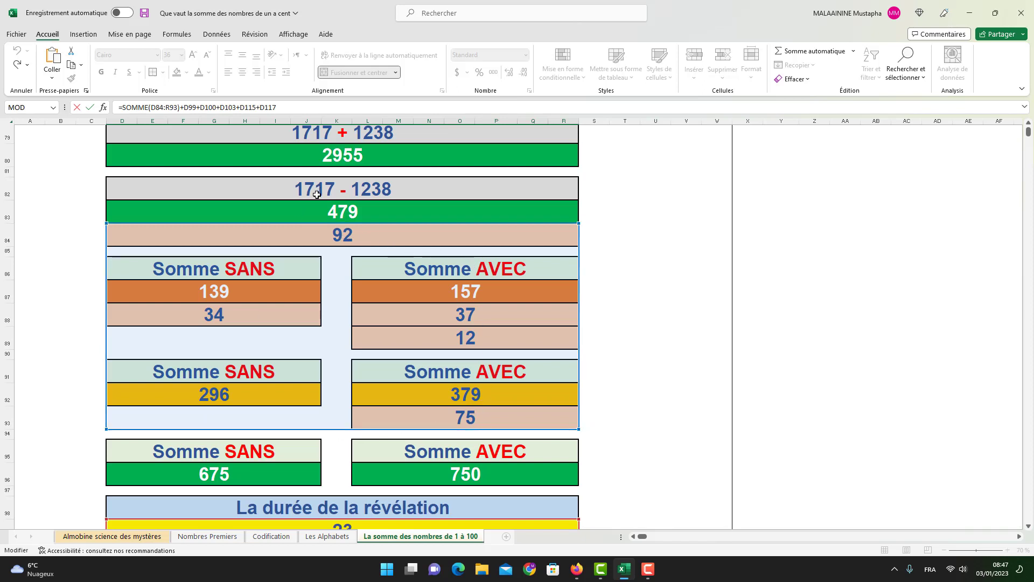
pyautogui.scroll(-3, 351, 385)
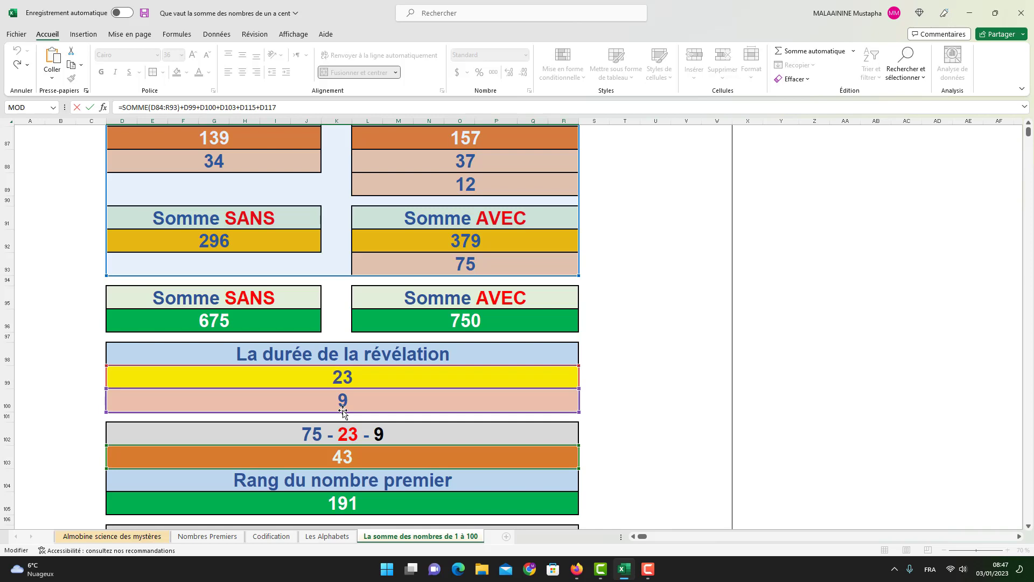
pyautogui.scroll(-4, 343, 412)
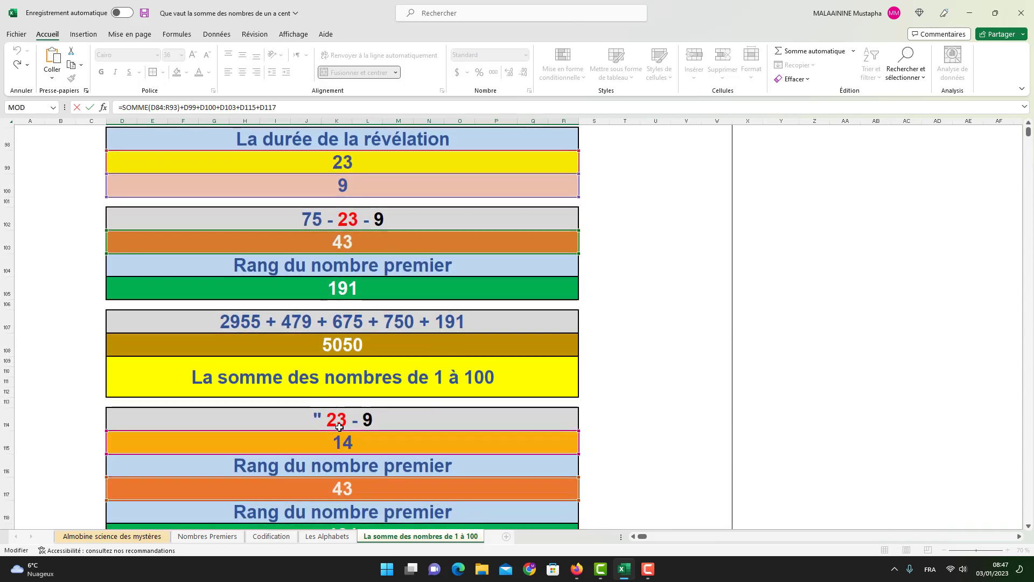
pyautogui.scroll(-1, 335, 445)
pyautogui.scroll(-2, 339, 439)
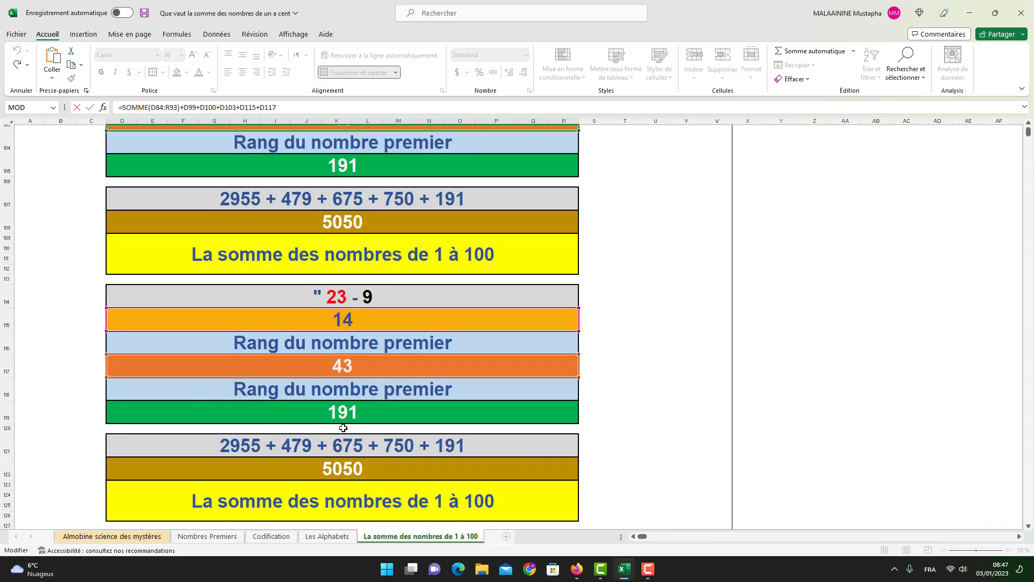
pyautogui.scroll(-2, 341, 419)
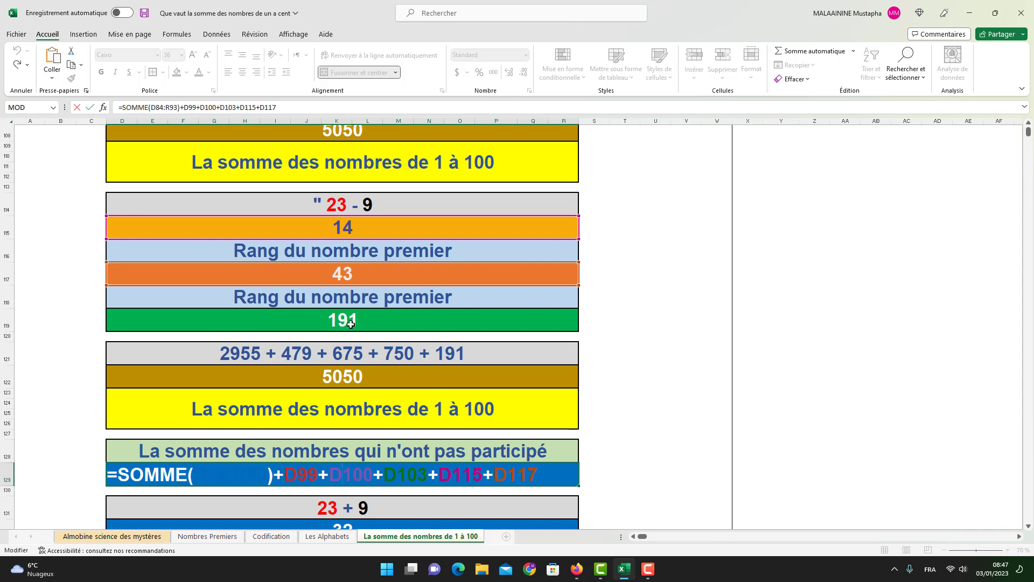
pyautogui.press('Return')
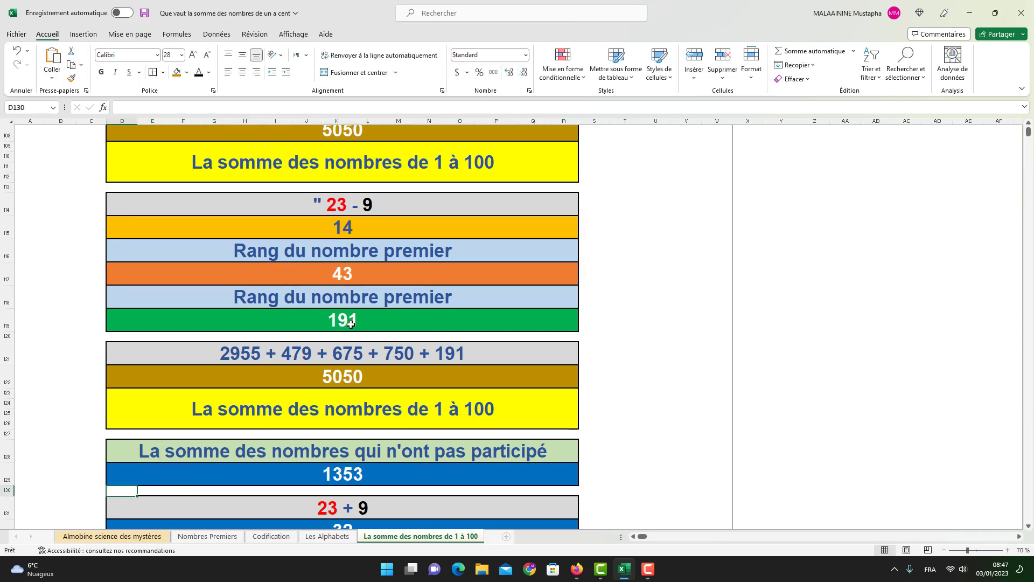
# Inspect the formula in D132 under the 23 + 9 heading and locate the two cells it adds.
pyautogui.scroll(-2, 412, 446)
pyautogui.doubleClick(370, 468)
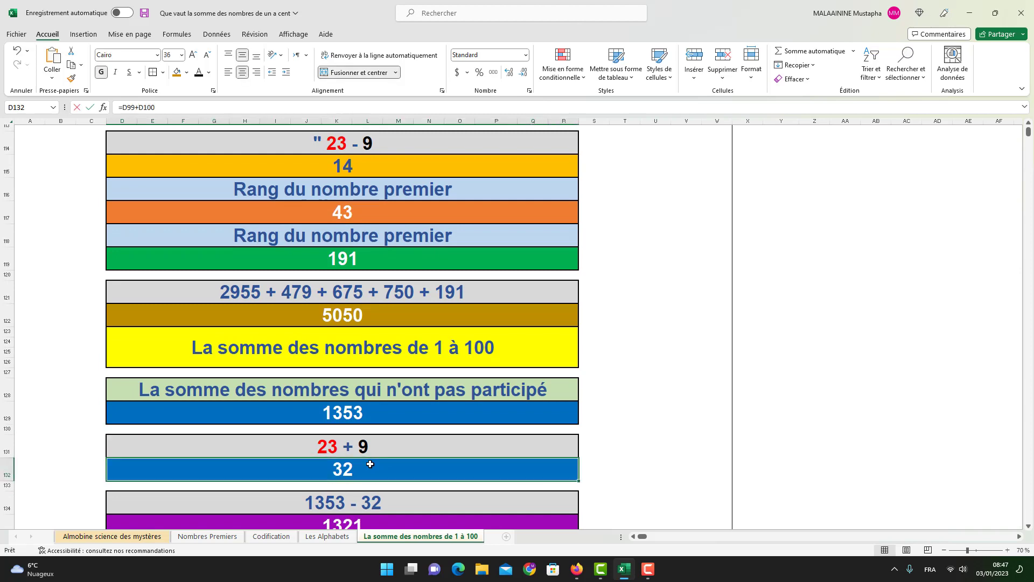
pyautogui.scroll(3, 407, 439)
pyautogui.scroll(2, 356, 307)
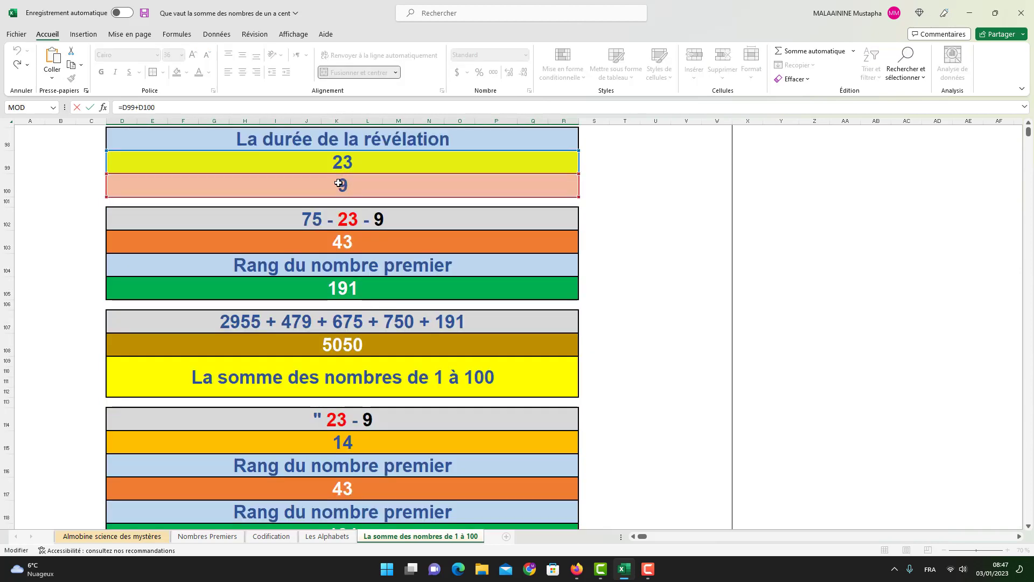
pyautogui.press('Return')
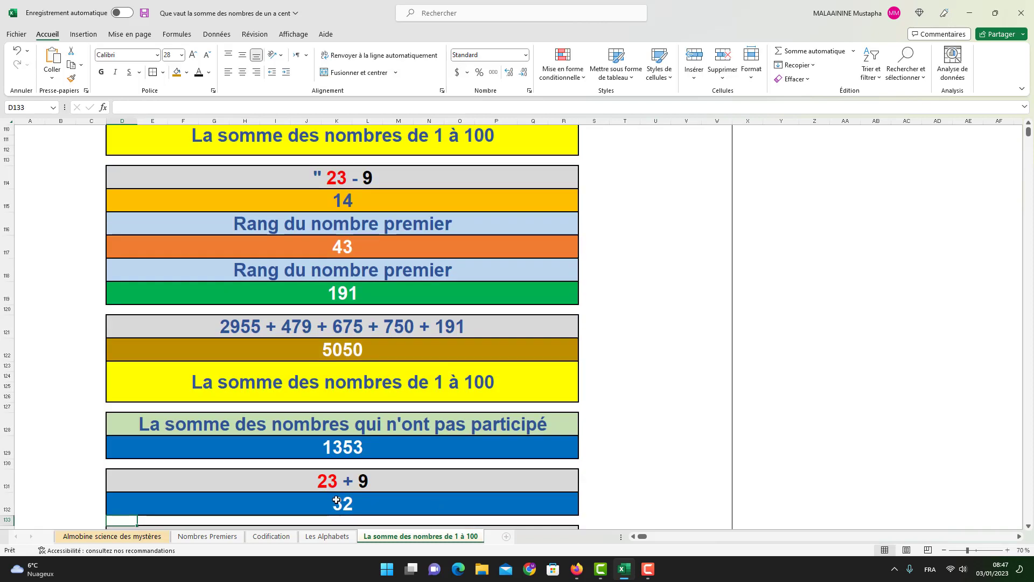
# Check the contents of D129 and D132 and the subtraction formula in D135 that uses them.
pyautogui.scroll(-2, 351, 499)
pyautogui.click(349, 357)
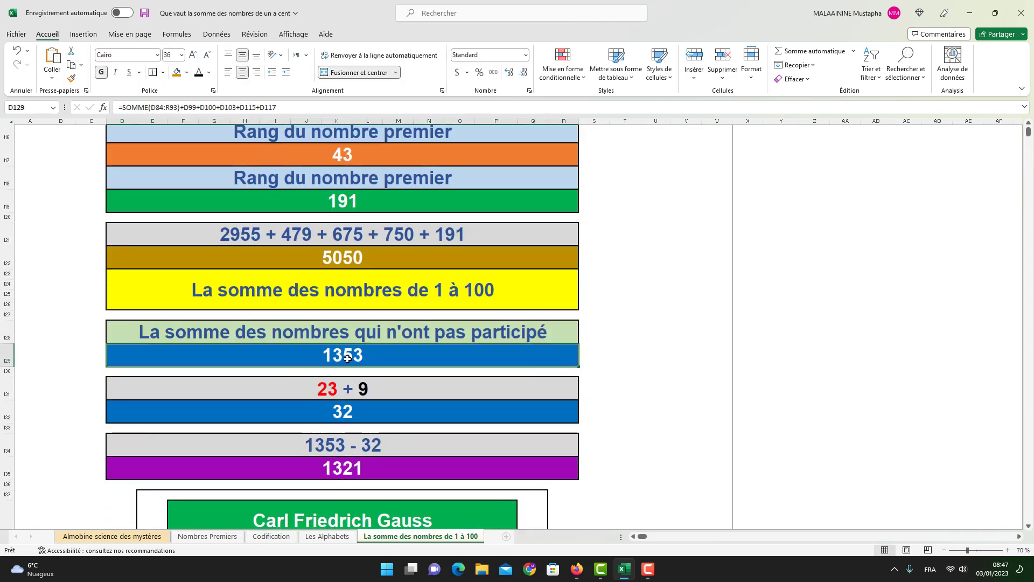
pyautogui.click(338, 416)
pyautogui.click(332, 458)
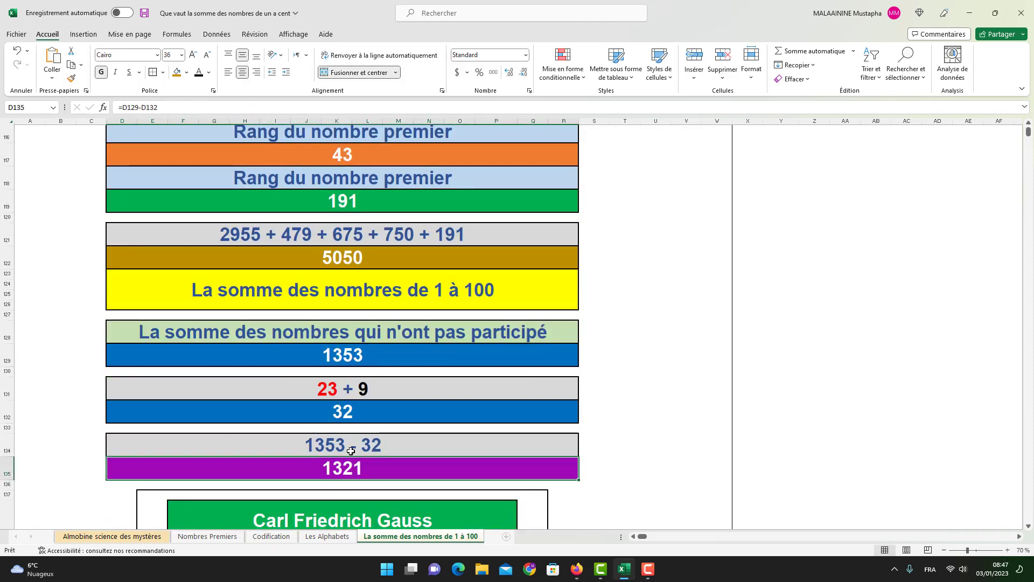
# Inspect the formula in D144 under 767 + 554 and the two Carl Friedrich Gauss values it adds.
pyautogui.scroll(-4, 350, 451)
pyautogui.doubleClick(351, 451)
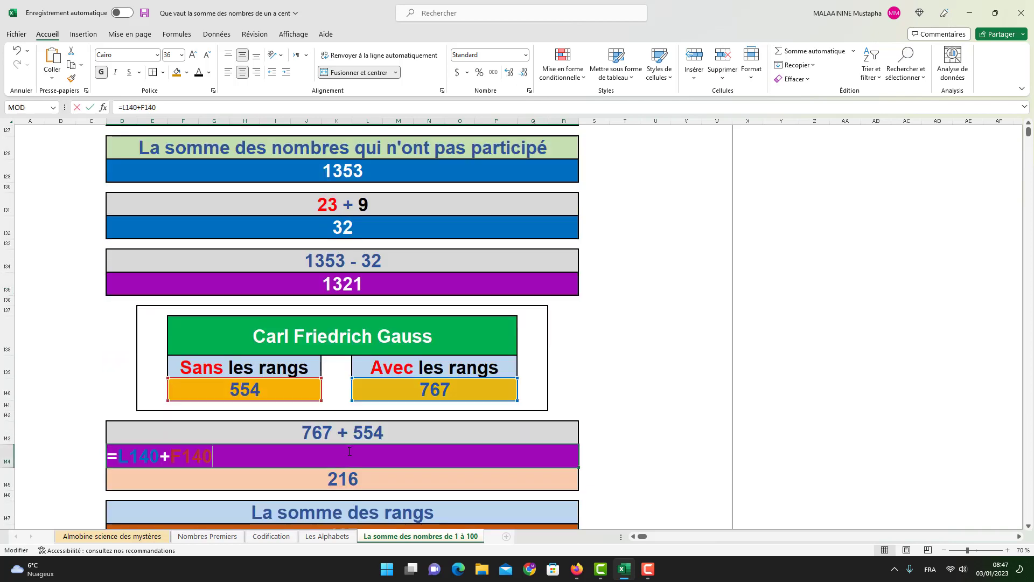
pyautogui.press('Return')
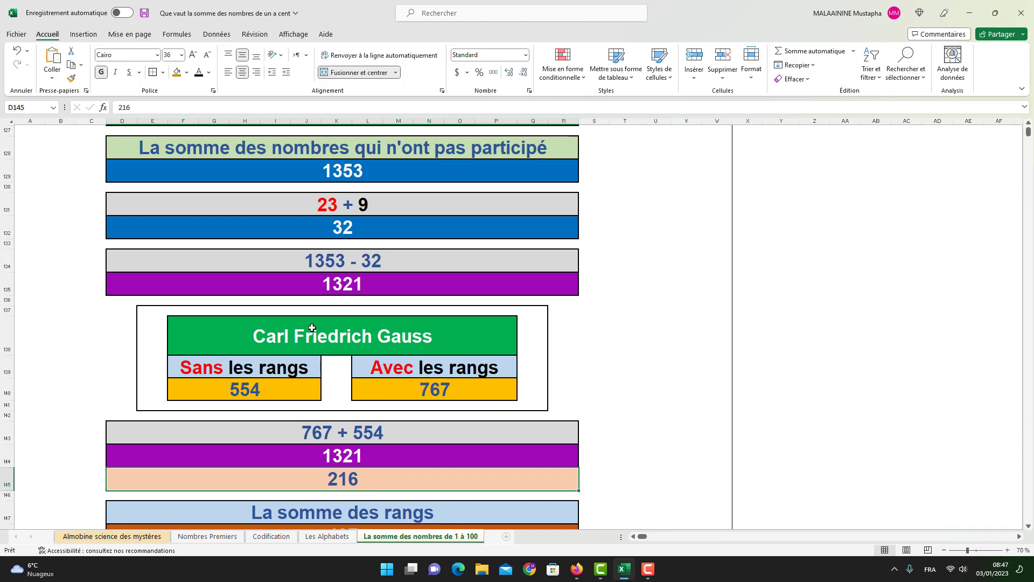
# Trace the two cells referenced by the formula in D135 under the 1353 - 32 heading.
pyautogui.doubleClick(354, 285)
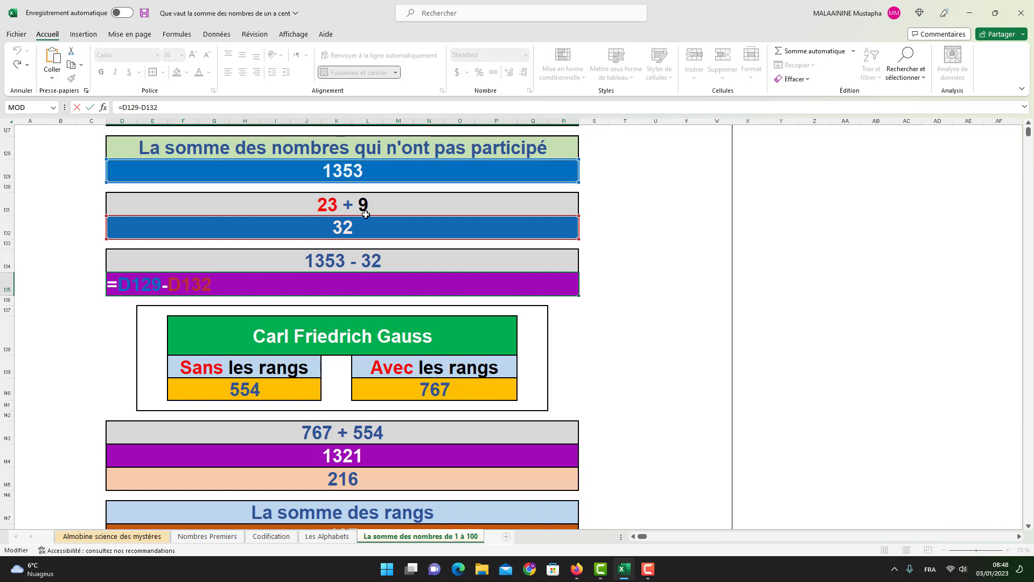
pyautogui.scroll(2, 366, 216)
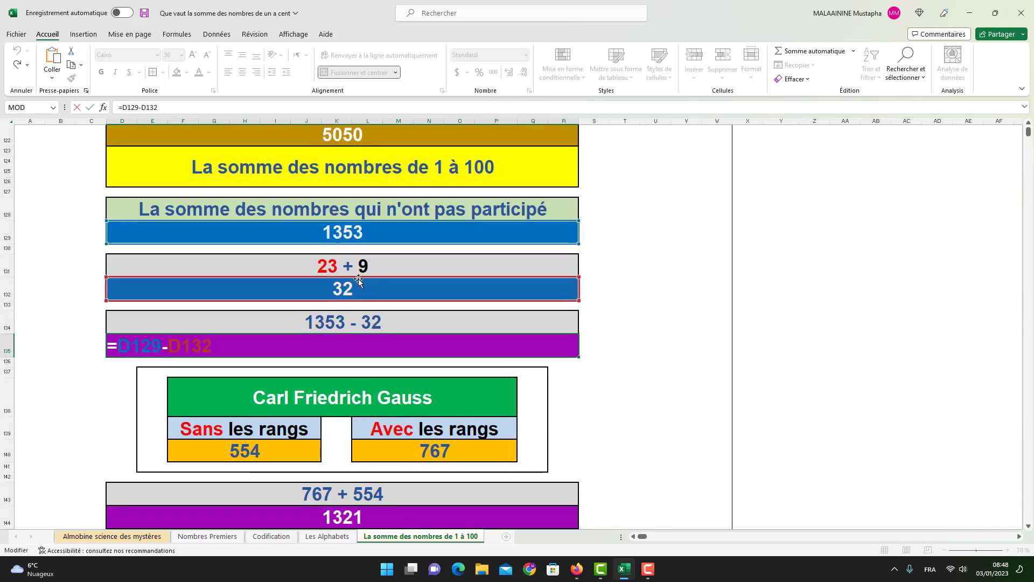
pyautogui.press('Return')
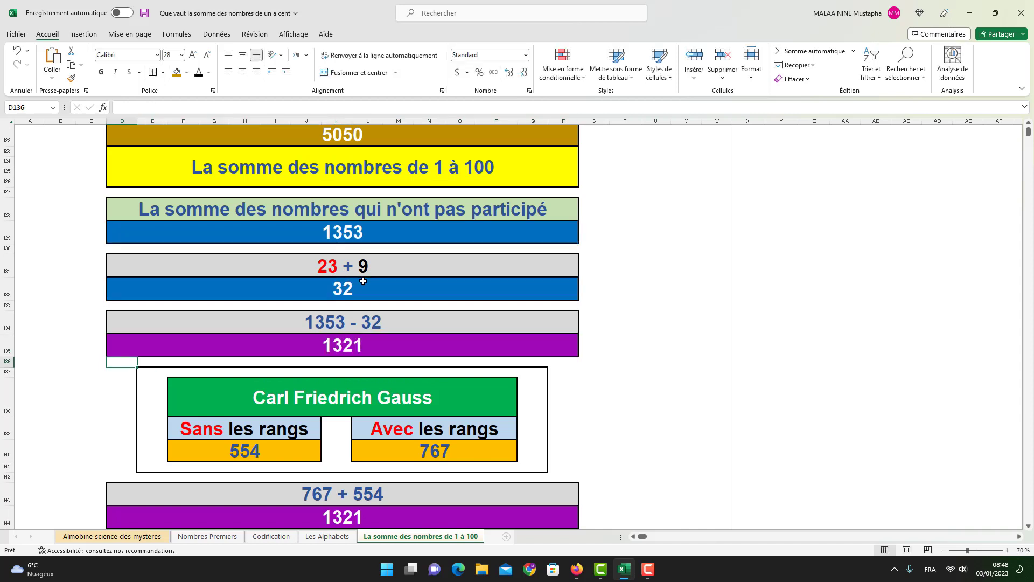
# Highlight the Carl Friedrich Gauss block through the 767 + 554 total, and check cells D144 and D145.
pyautogui.scroll(-3, 355, 325)
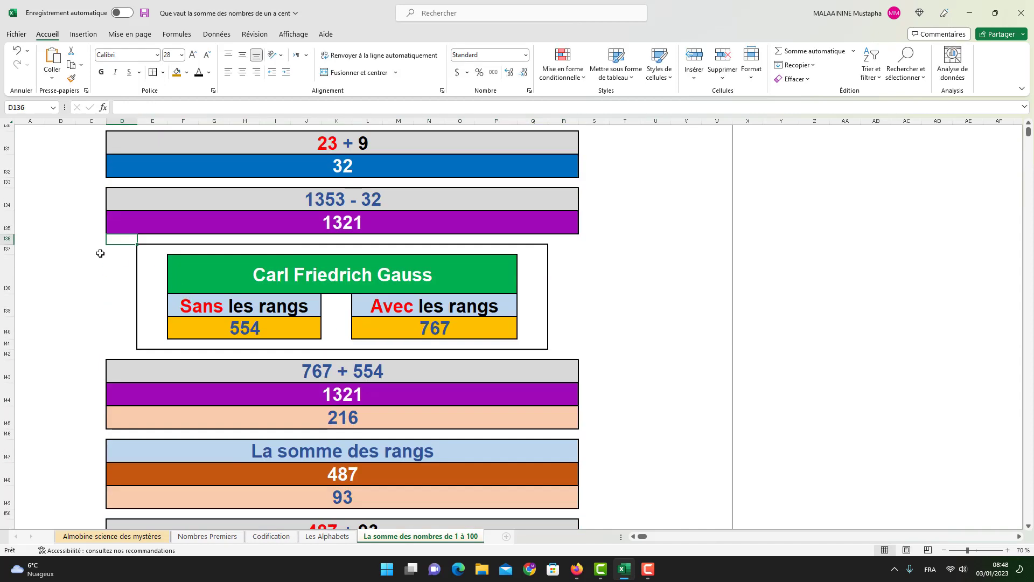
pyautogui.moveTo(98, 249)
pyautogui.mouseDown()
pyautogui.moveTo(140, 291)
pyautogui.moveTo(512, 381)
pyautogui.moveTo(388, 397)
pyautogui.mouseUp()
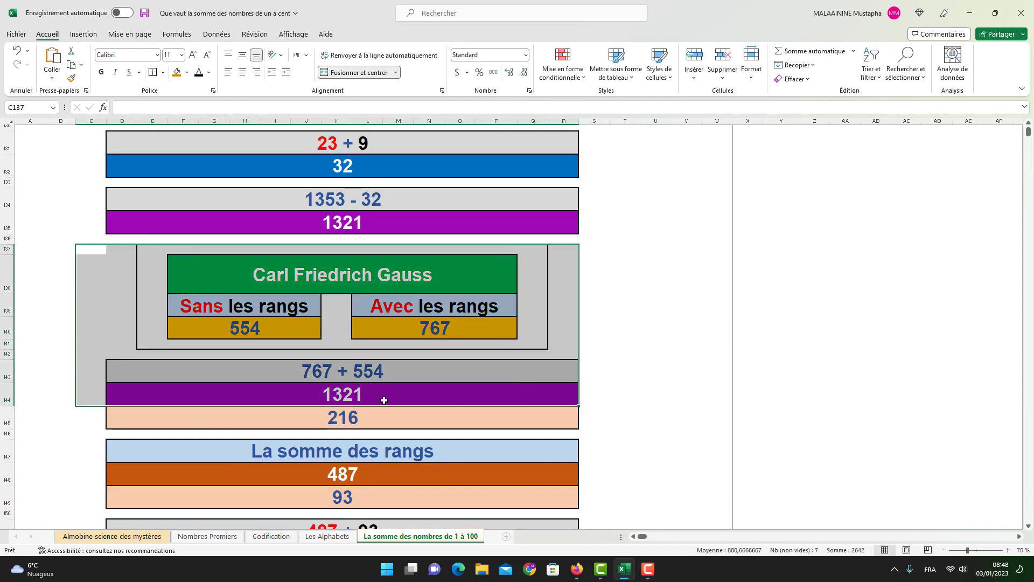
pyautogui.click(369, 396)
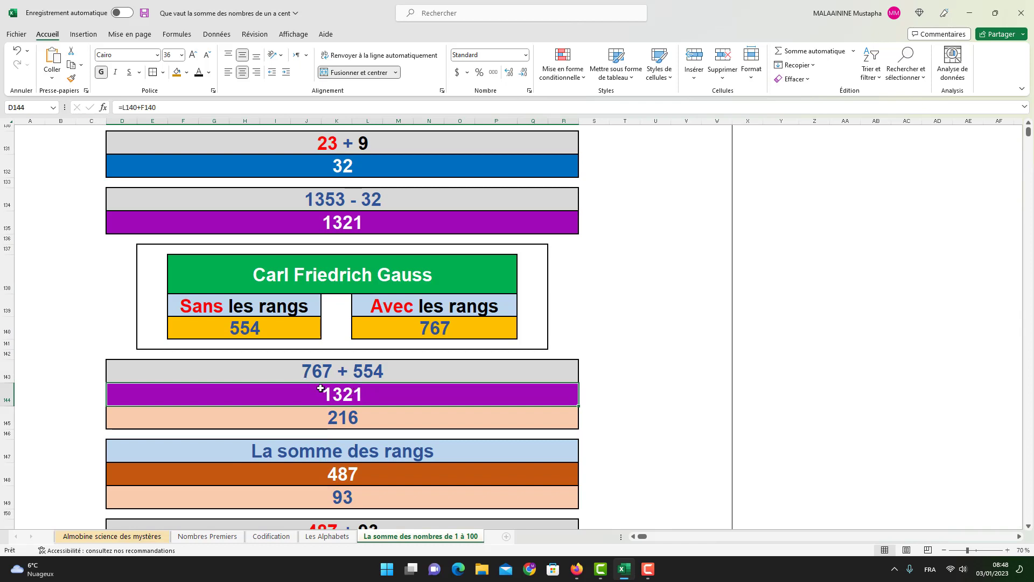
pyautogui.click(347, 413)
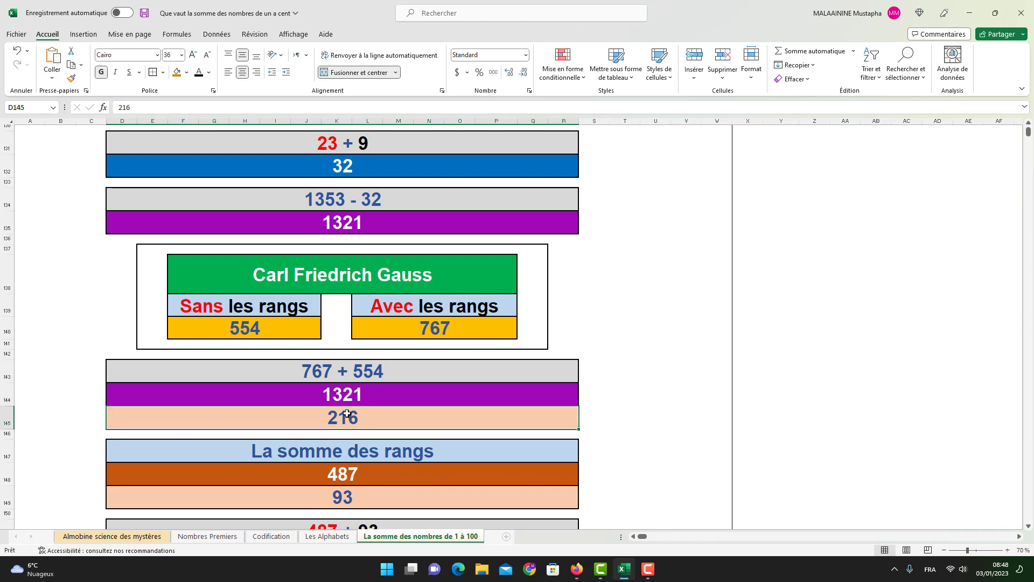
# Trace every cell added by the "La somme des rangs" formula in D148, up to H75 and L75.
pyautogui.scroll(-1, 347, 414)
pyautogui.doubleClick(338, 439)
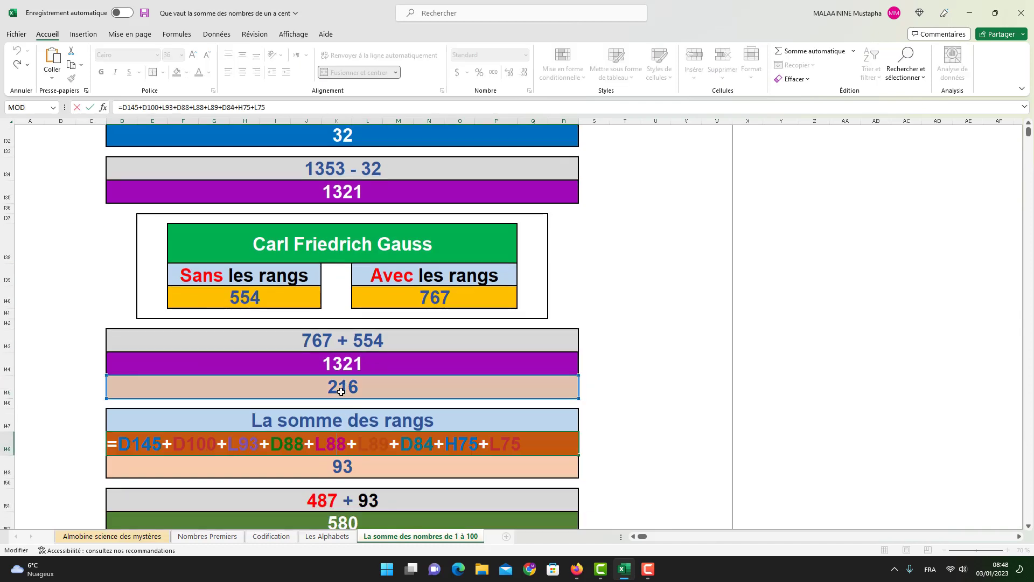
pyautogui.scroll(13, 341, 393)
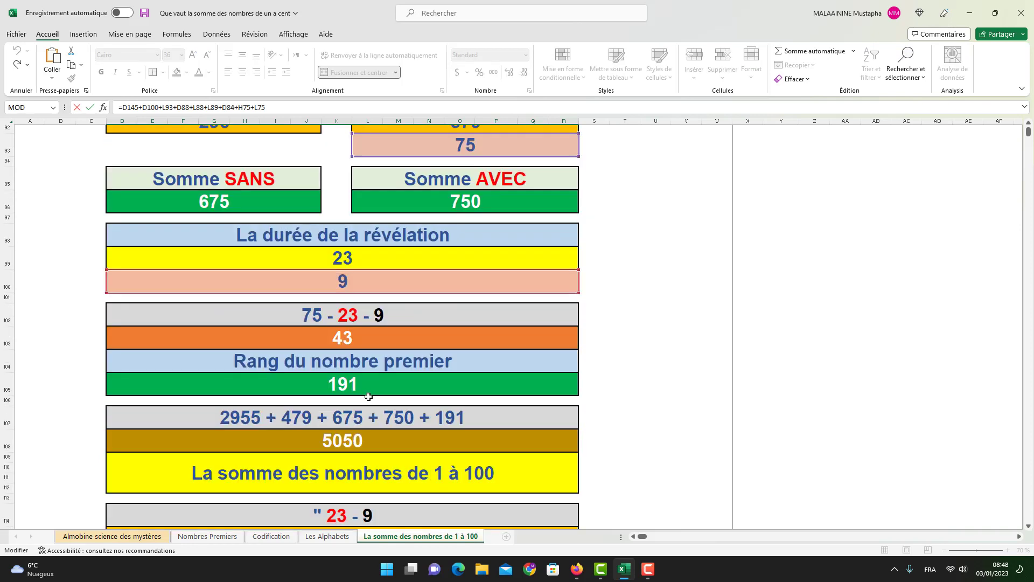
pyautogui.scroll(7, 371, 395)
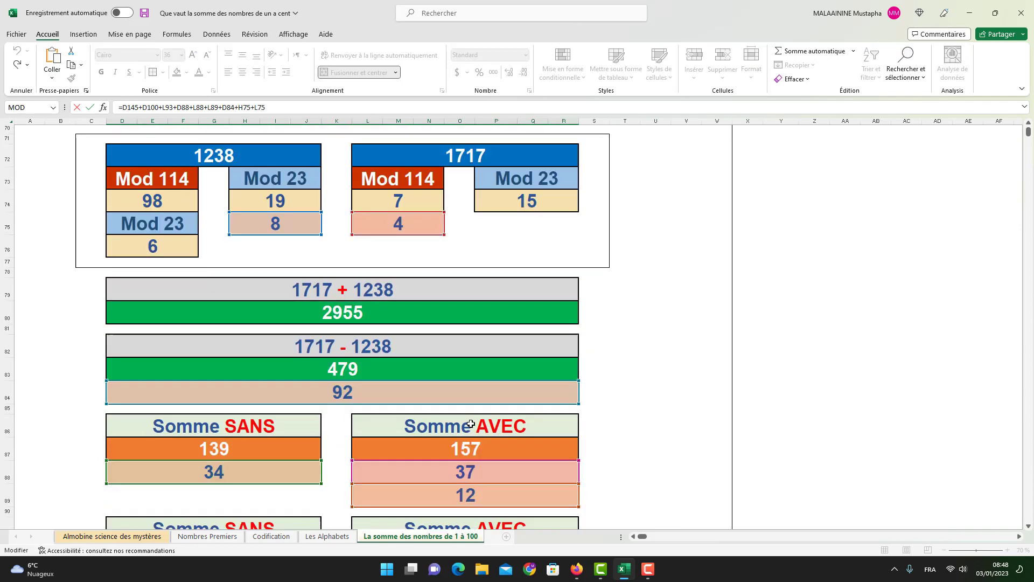
pyautogui.scroll(1, 325, 445)
pyautogui.scroll(3, 301, 334)
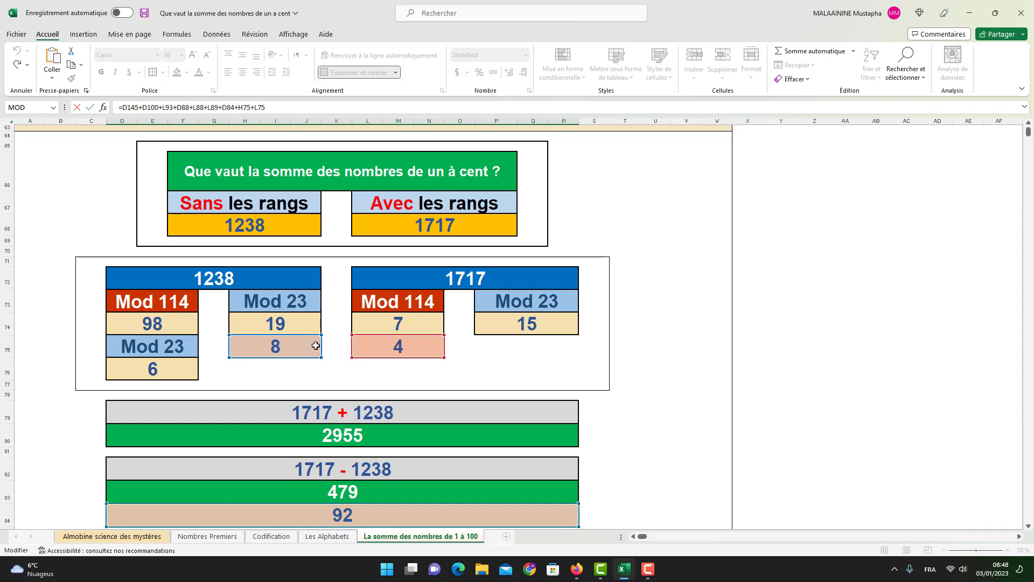
pyautogui.press('Return')
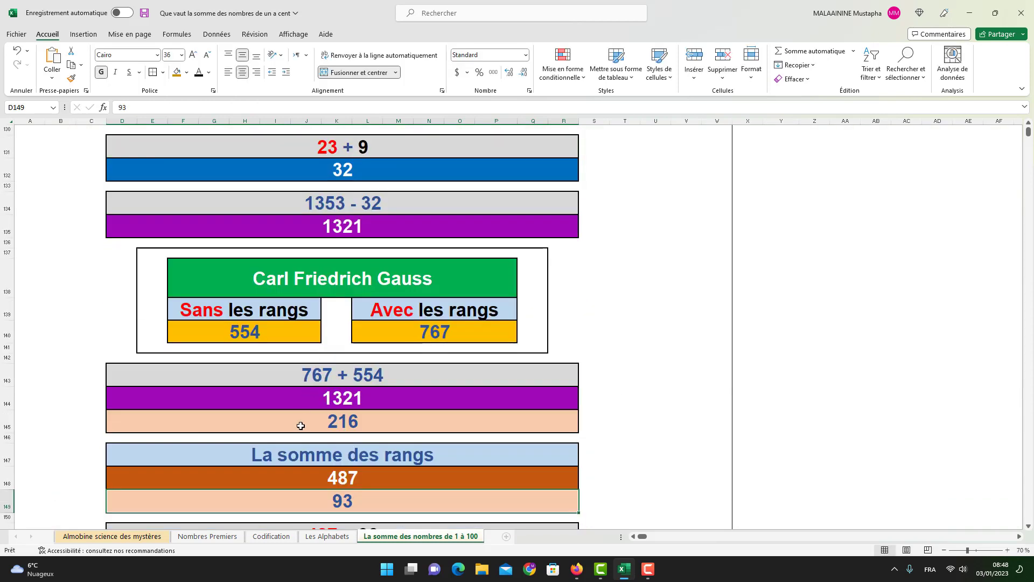
# Check the "La somme des rangs" total in D148 and the value beneath it in D149.
pyautogui.click(343, 482)
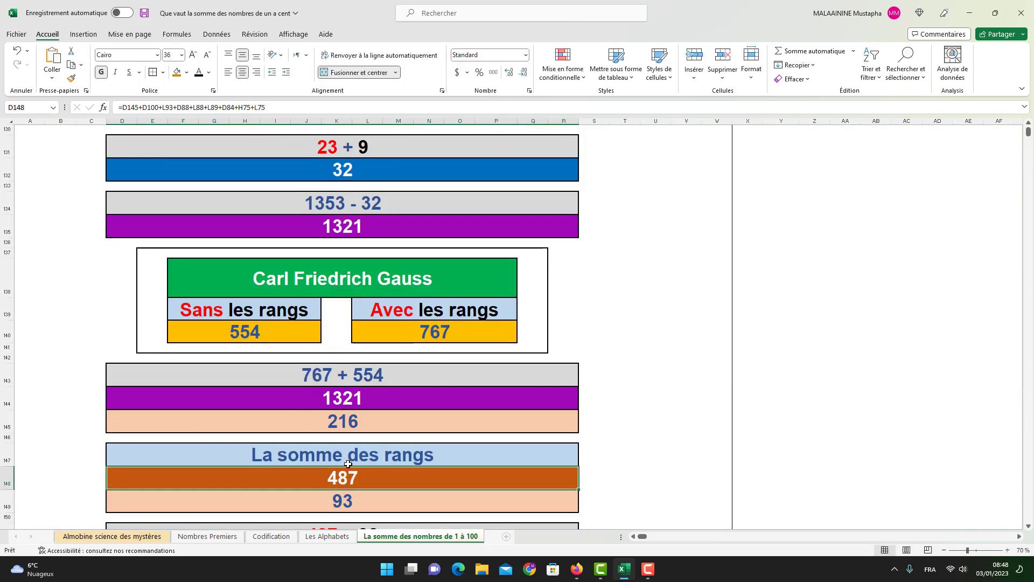
pyautogui.scroll(-2, 367, 455)
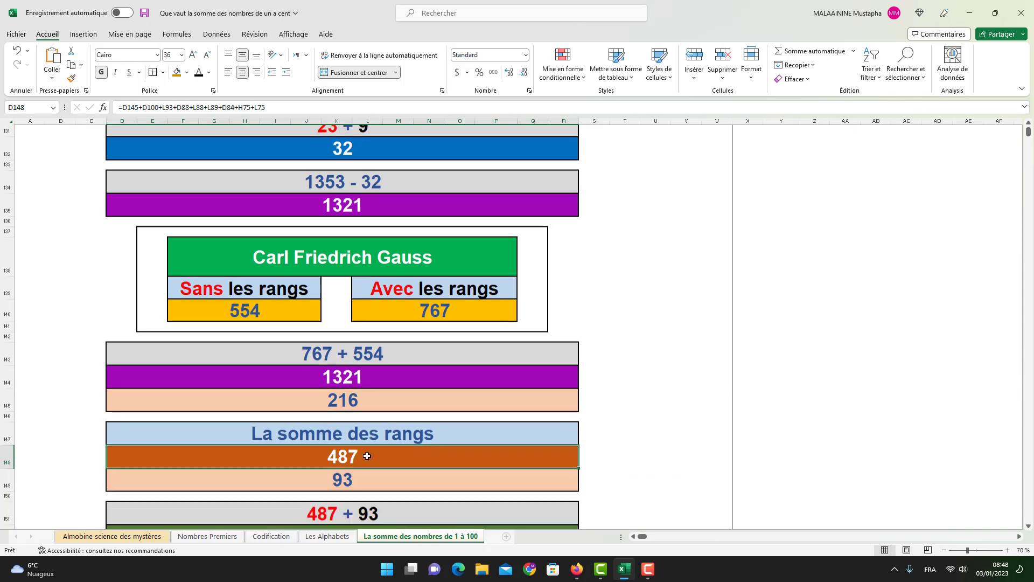
pyautogui.click(345, 410)
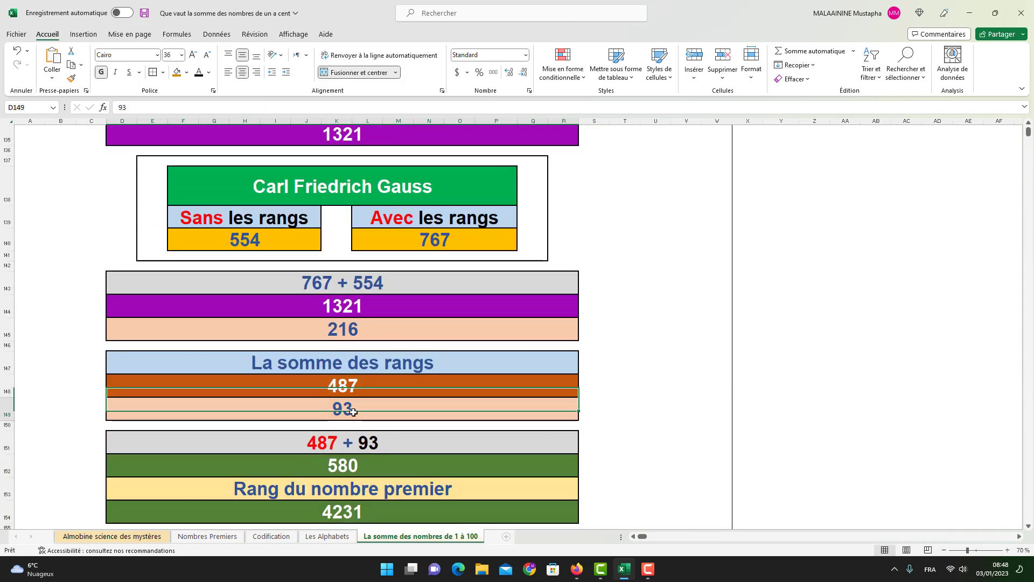
# Check D148 and D149 against the formula in D152, and check the "La durée de la révélation" value in D157.
pyautogui.click(348, 385)
pyautogui.click(347, 412)
pyautogui.scroll(-1, 346, 402)
pyautogui.click(347, 402)
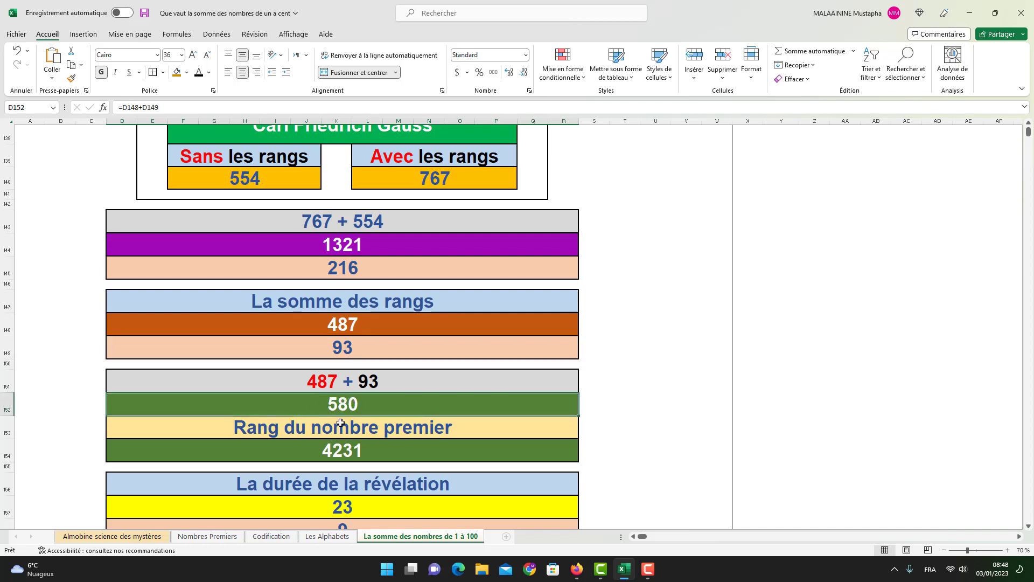
pyautogui.scroll(-1, 341, 423)
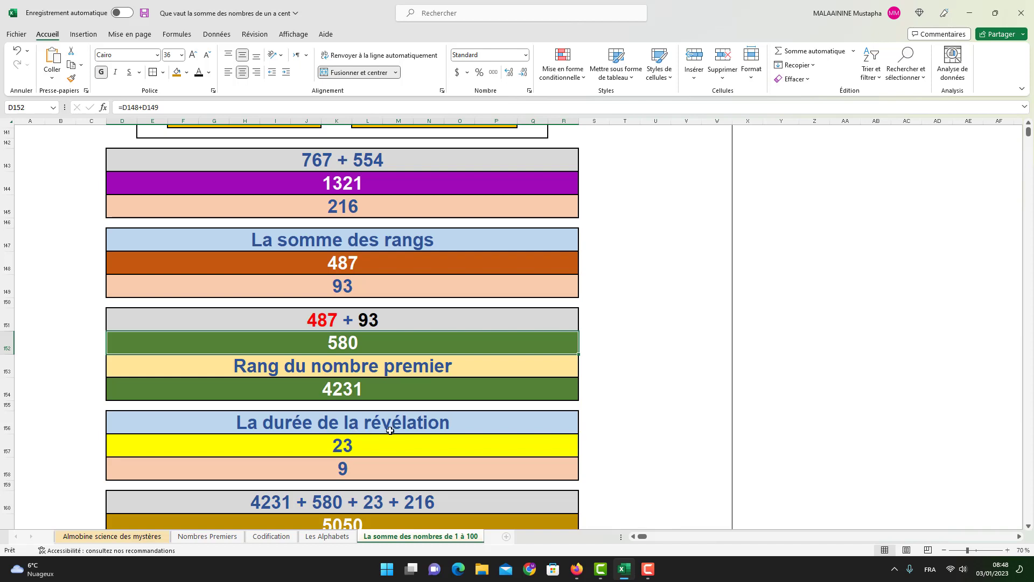
pyautogui.click(361, 438)
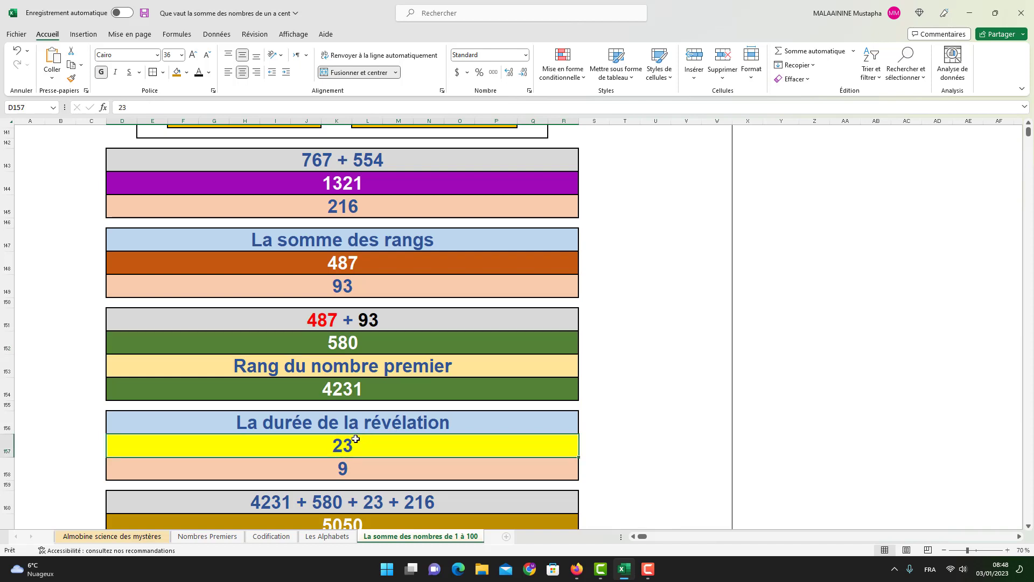
# Trace the four cells added by the formula in D161 under the 4231 + 580 + 23 + 216 heading.
pyautogui.scroll(-1, 353, 474)
pyautogui.doubleClick(348, 505)
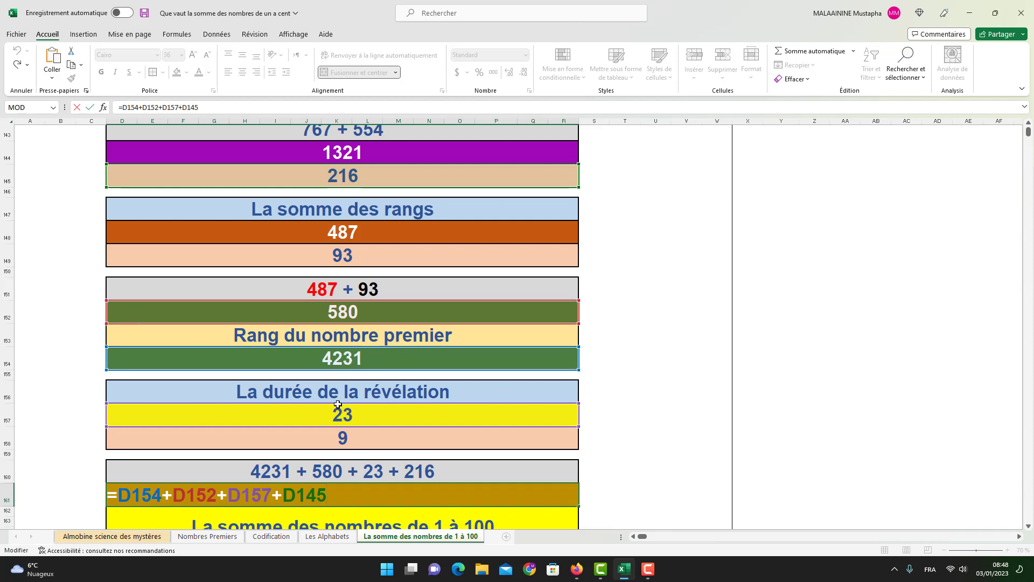
pyautogui.press('Return')
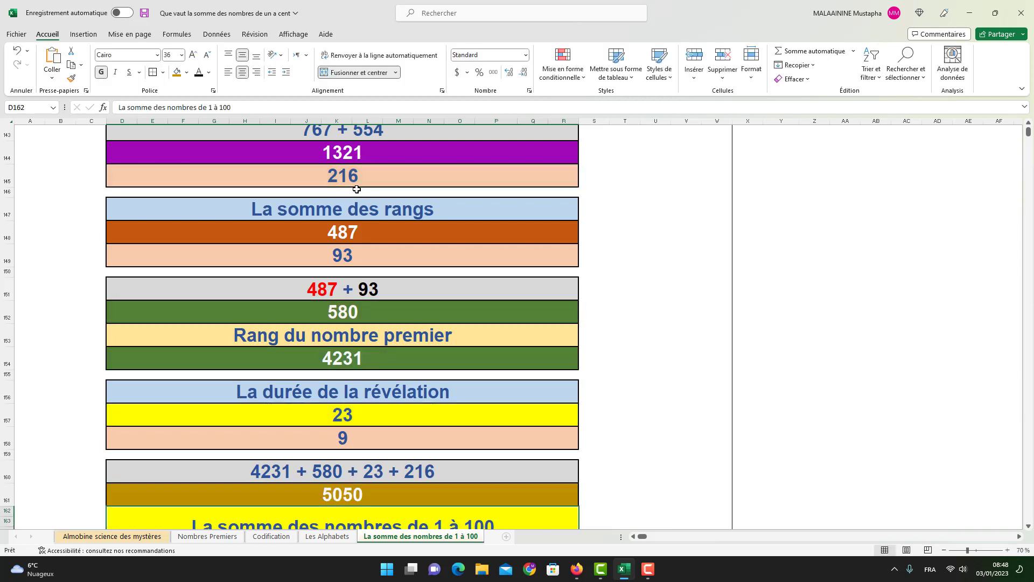
# In the heading in D160, color the number 4231 red and the number 580 automatic black.
pyautogui.click(282, 474)
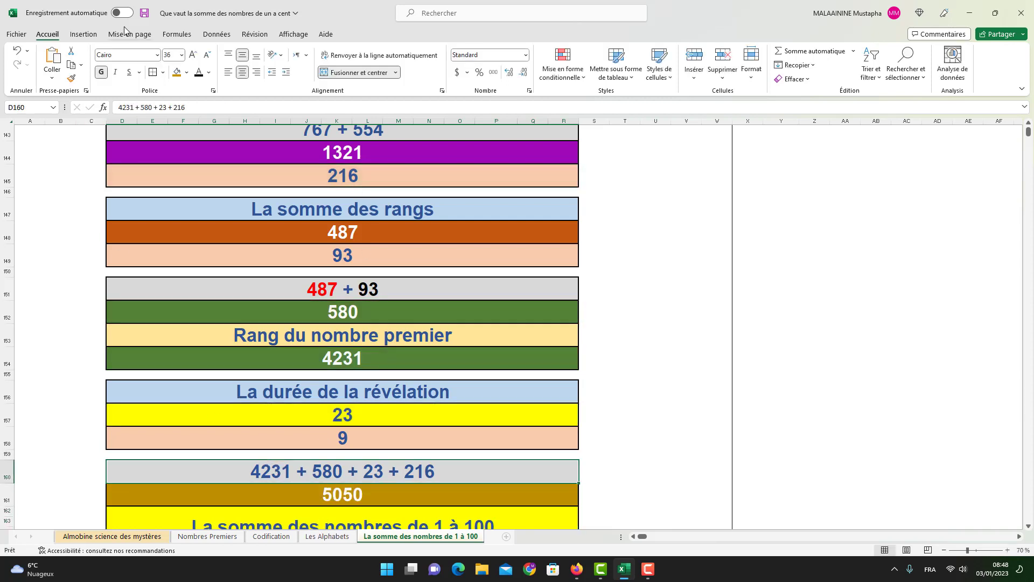
pyautogui.doubleClick(134, 107)
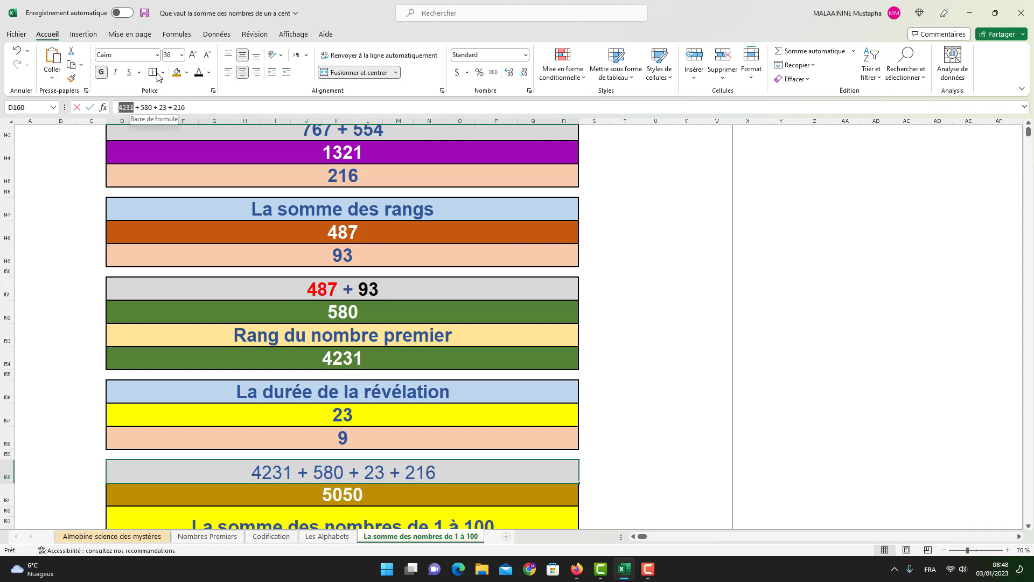
pyautogui.click(208, 72)
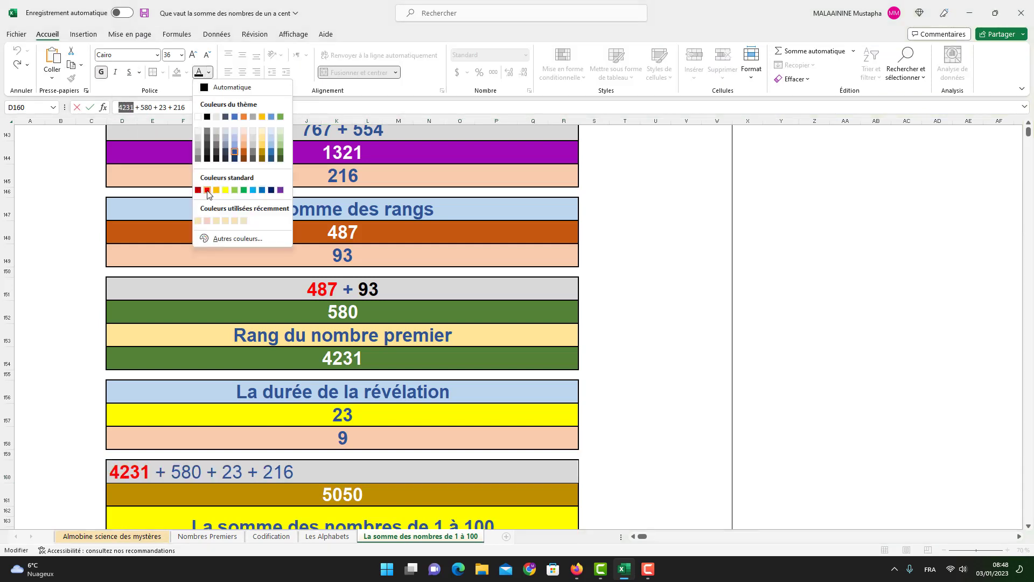
pyautogui.click(208, 190)
pyautogui.moveTo(314, 472); pyautogui.dragTo(344, 472)
pyautogui.click(209, 72)
pyautogui.click(211, 86)
pyautogui.press('Right')
pyautogui.press('Return')
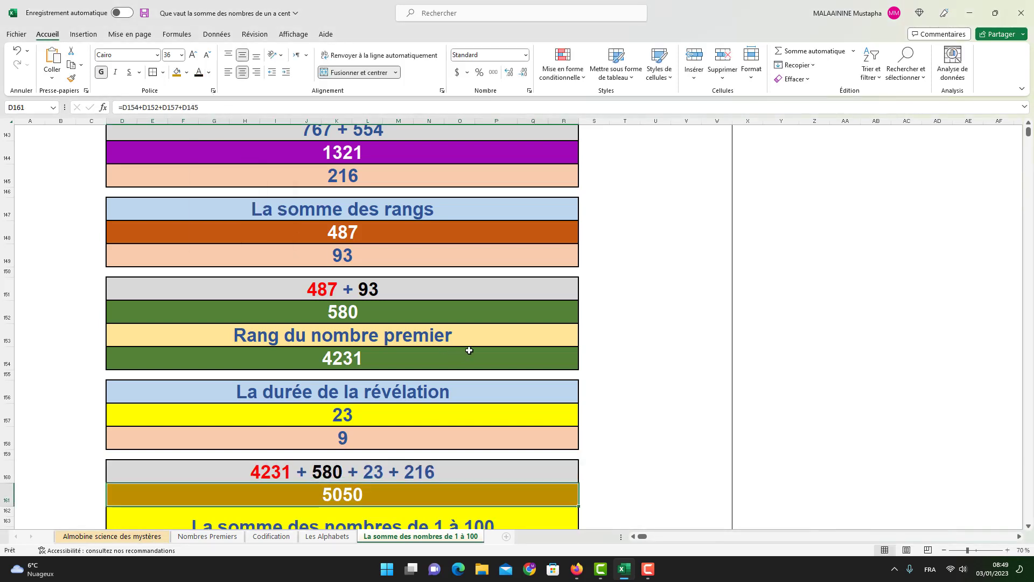
# Recheck the cells summed in D161, and highlight the Dieu letter table above the total in D170.
pyautogui.doubleClick(354, 491)
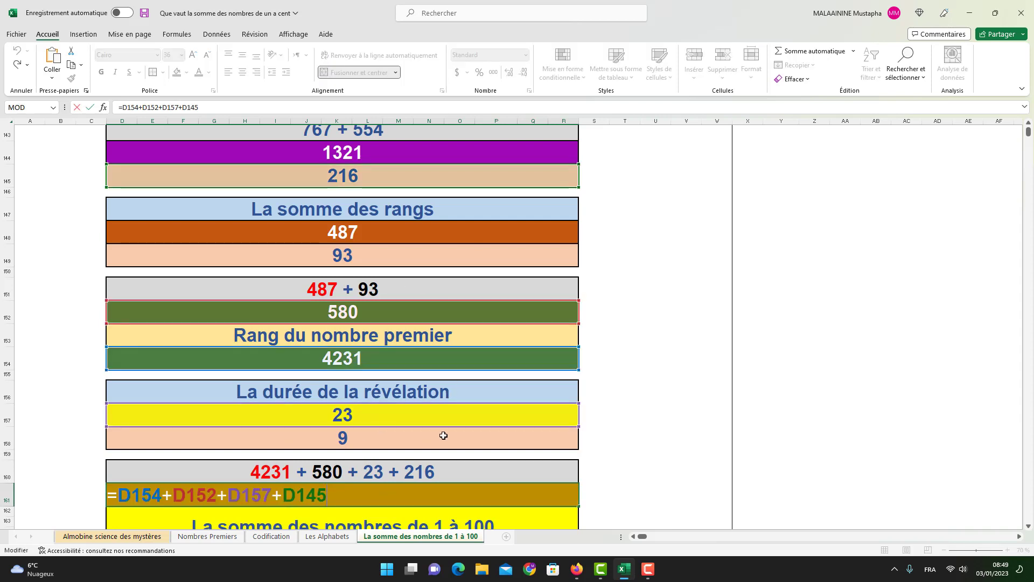
pyautogui.press('Return')
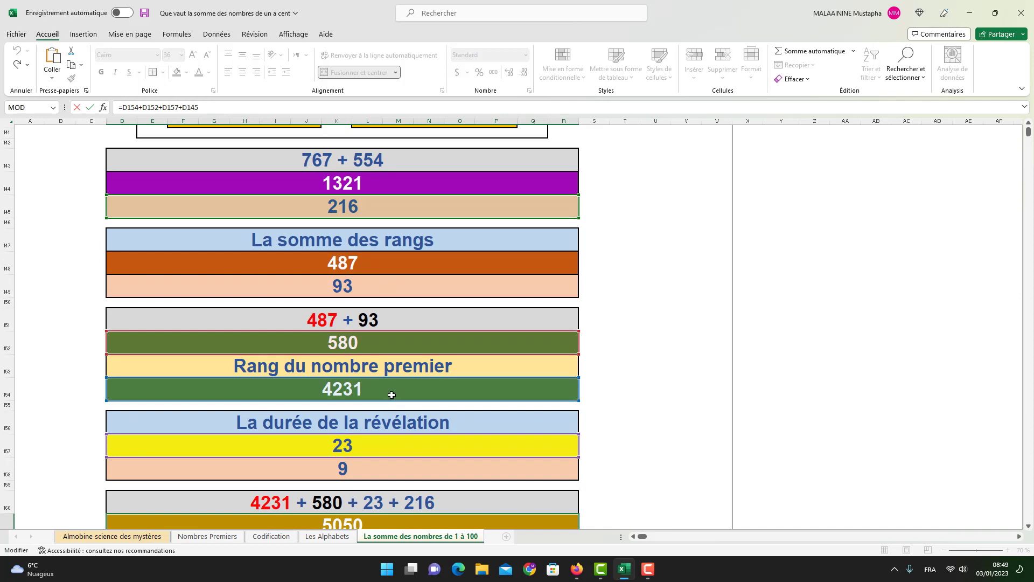
pyautogui.scroll(-4, 392, 395)
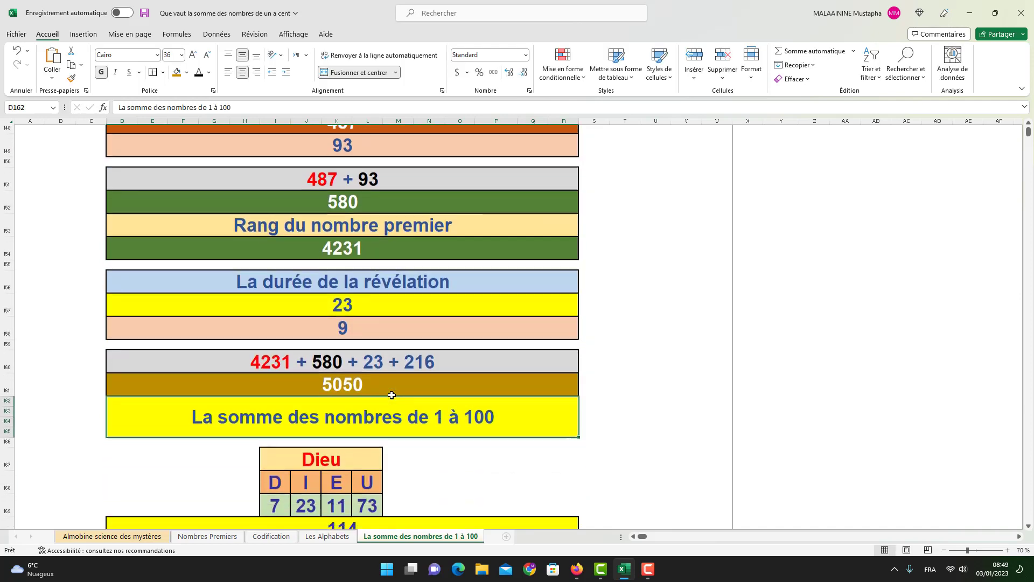
pyautogui.moveTo(134, 392); pyautogui.dragTo(448, 420)
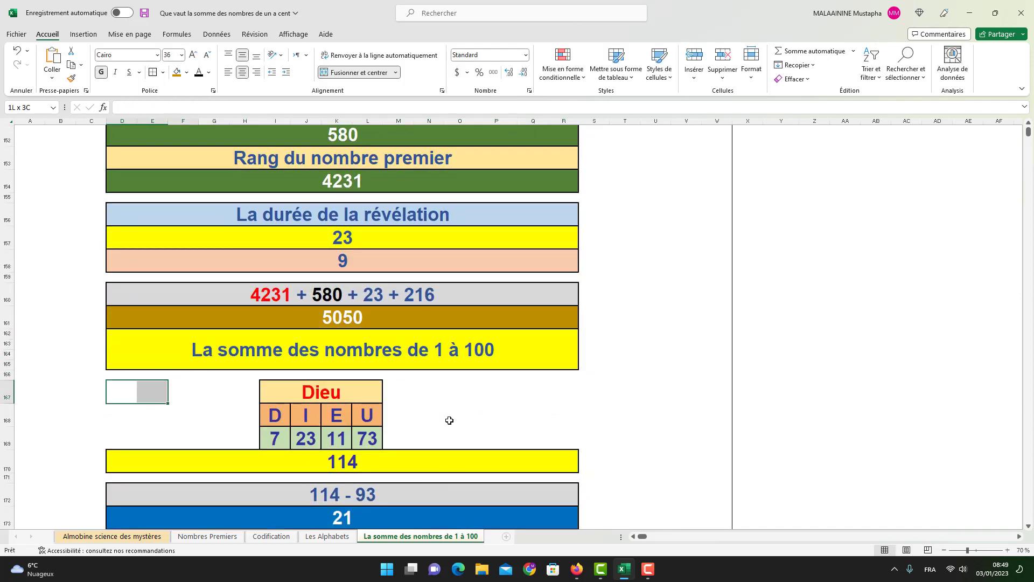
pyautogui.click(361, 462)
pyautogui.moveTo(146, 389); pyautogui.dragTo(561, 443)
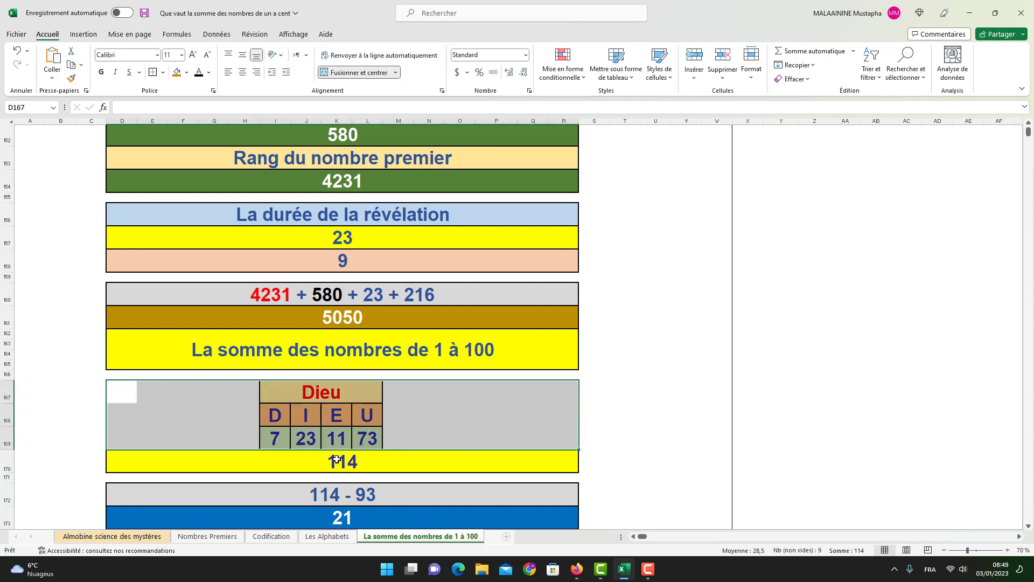
# Trace cells D170 and D149 used by the subtraction in D173 under the 114 - 93 heading.
pyautogui.doubleClick(340, 519)
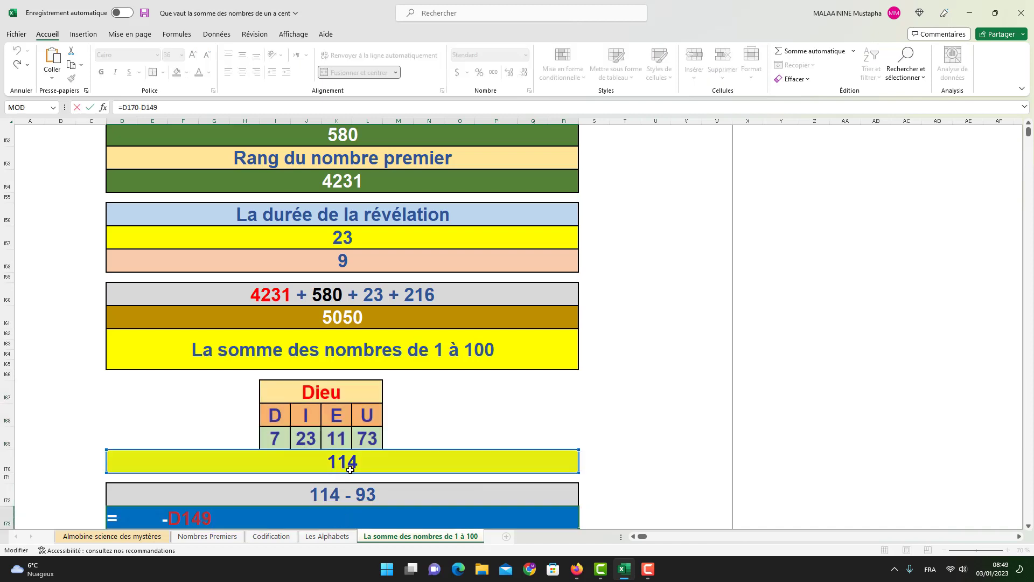
pyautogui.scroll(3, 347, 470)
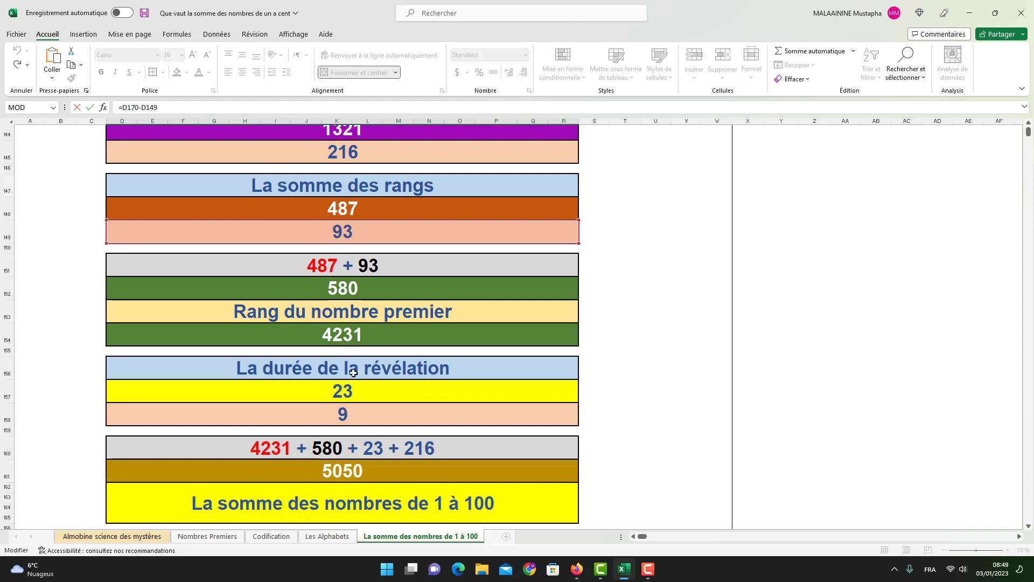
pyautogui.scroll(-2, 352, 414)
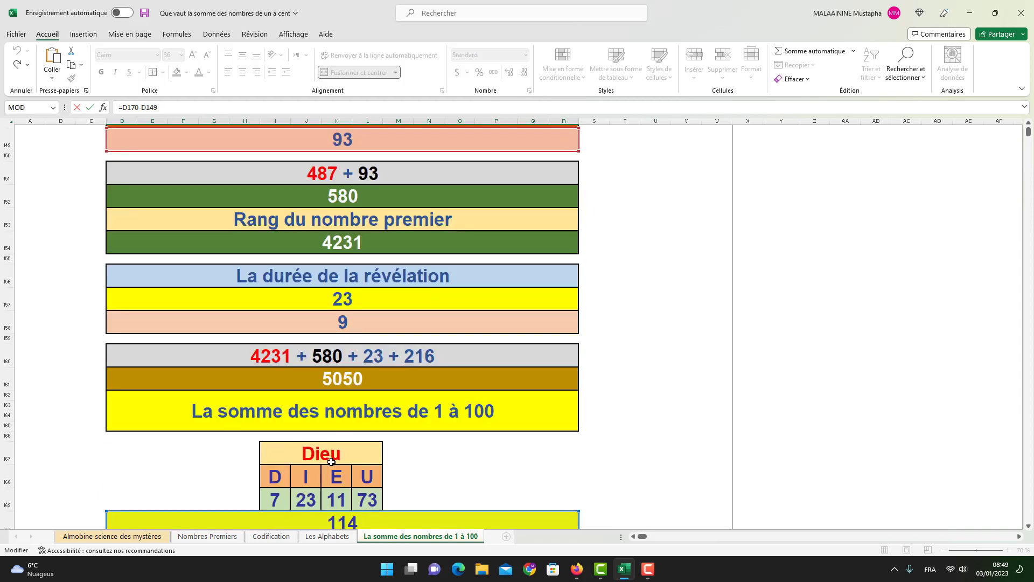
pyautogui.scroll(-2, 334, 460)
pyautogui.press('Return')
# Enter the formula =D145-D149-D158 in cell AA151 beside the tables.
pyautogui.scroll(5, 658, 309)
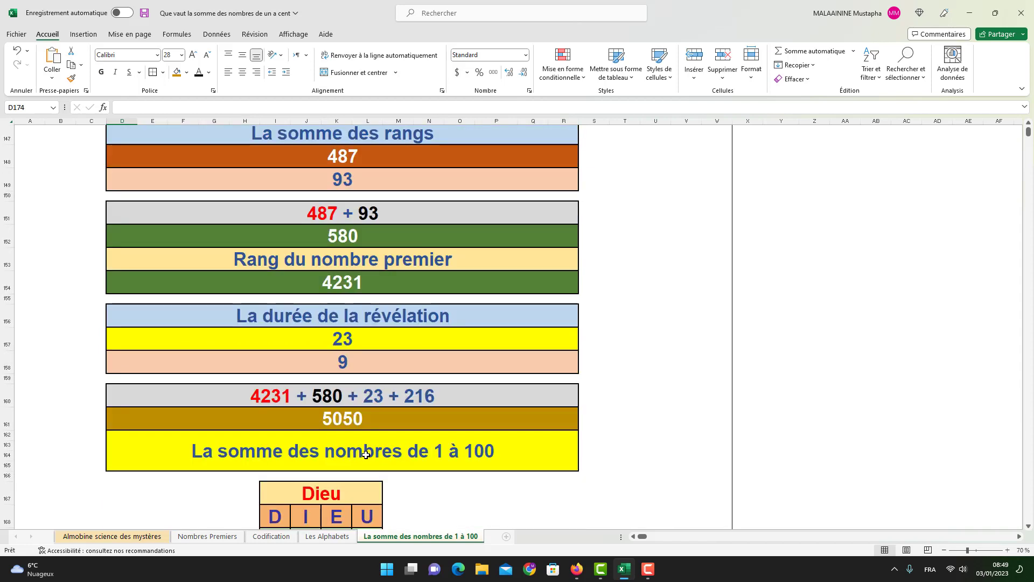
pyautogui.click(854, 295)
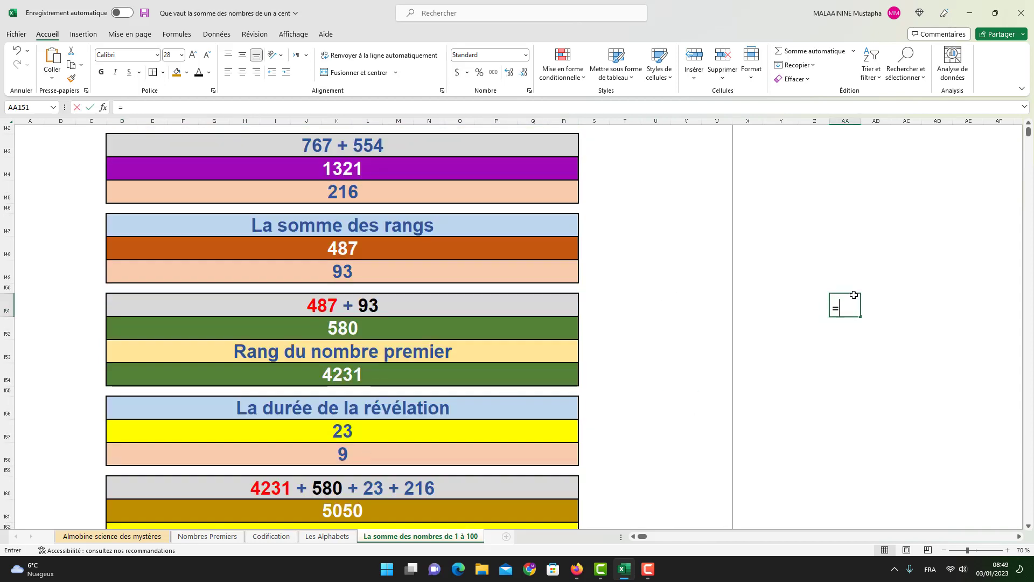
pyautogui.write('=')
pyautogui.click(370, 195)
pyautogui.write('-')
pyautogui.click(346, 270)
pyautogui.write('-')
pyautogui.click(370, 451)
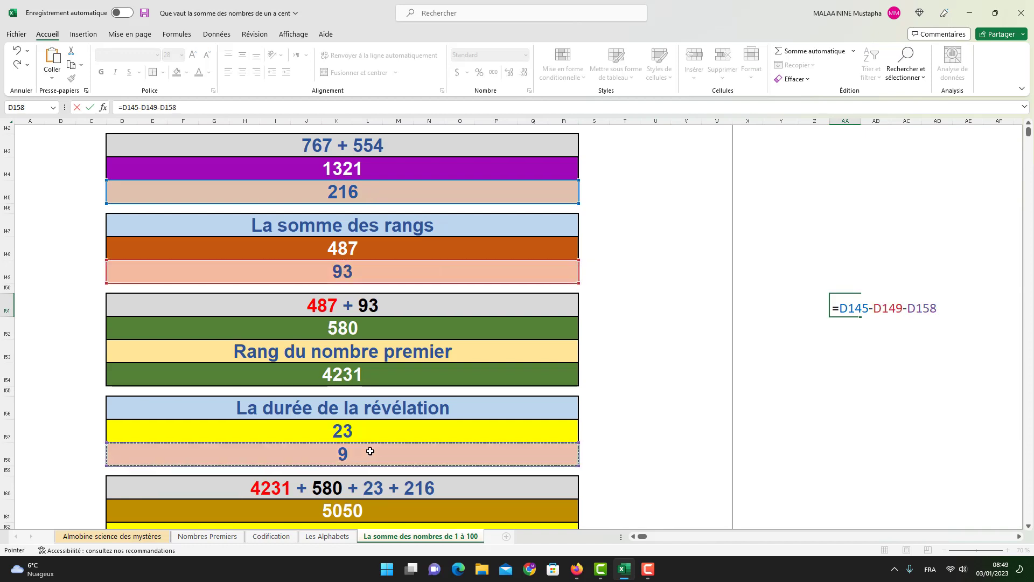
pyautogui.press('Return')
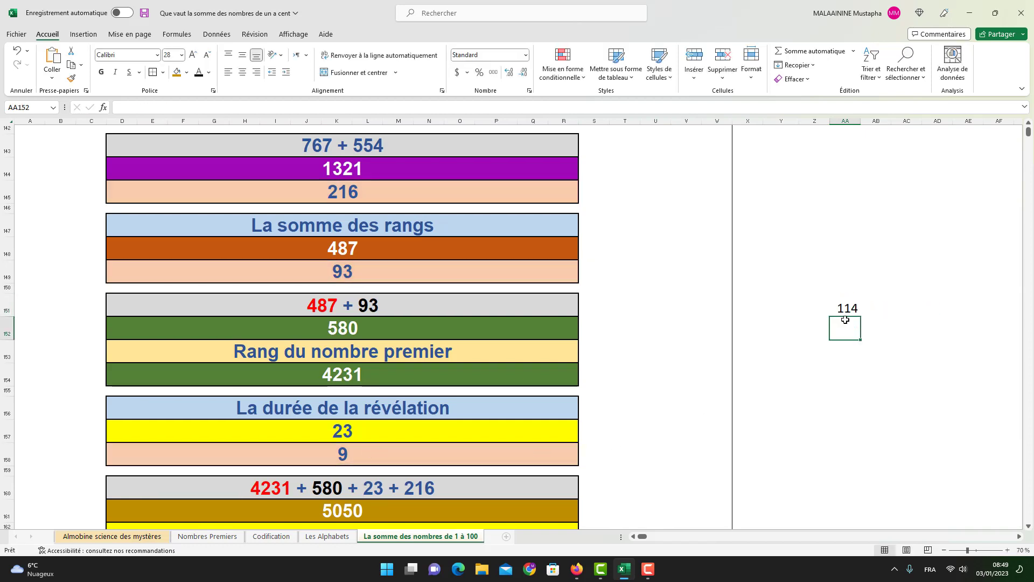
# Trace the cells used by the formula in D176 under the 5050 - 21 heading.
pyautogui.scroll(-4, 845, 320)
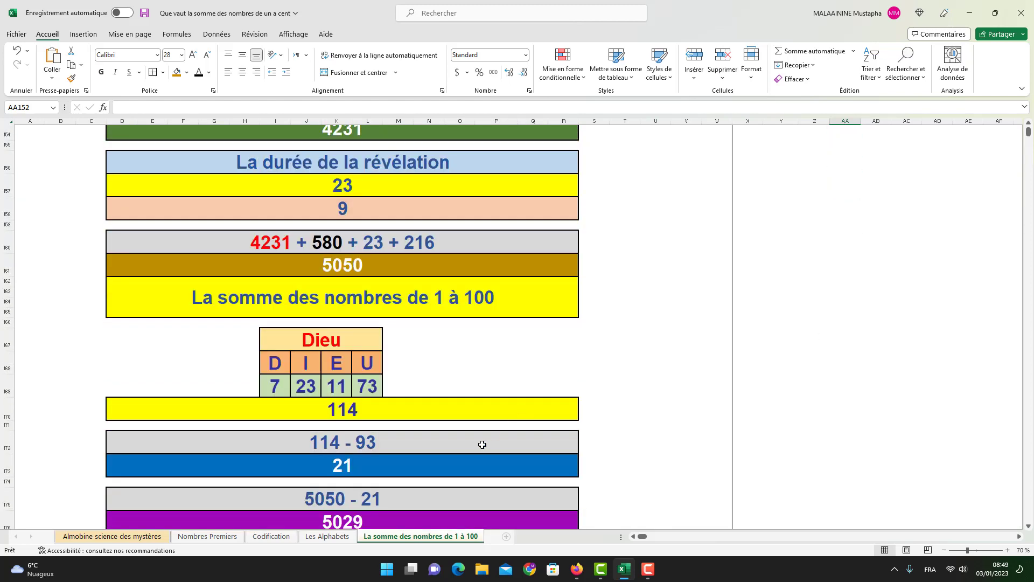
pyautogui.scroll(-1, 368, 464)
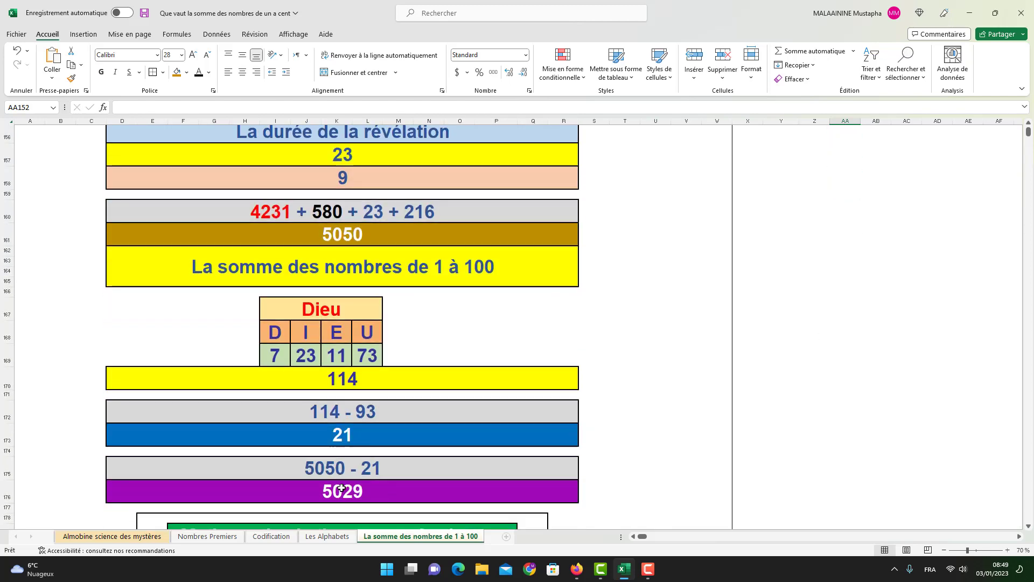
pyautogui.click(340, 490)
pyautogui.doubleClick(344, 491)
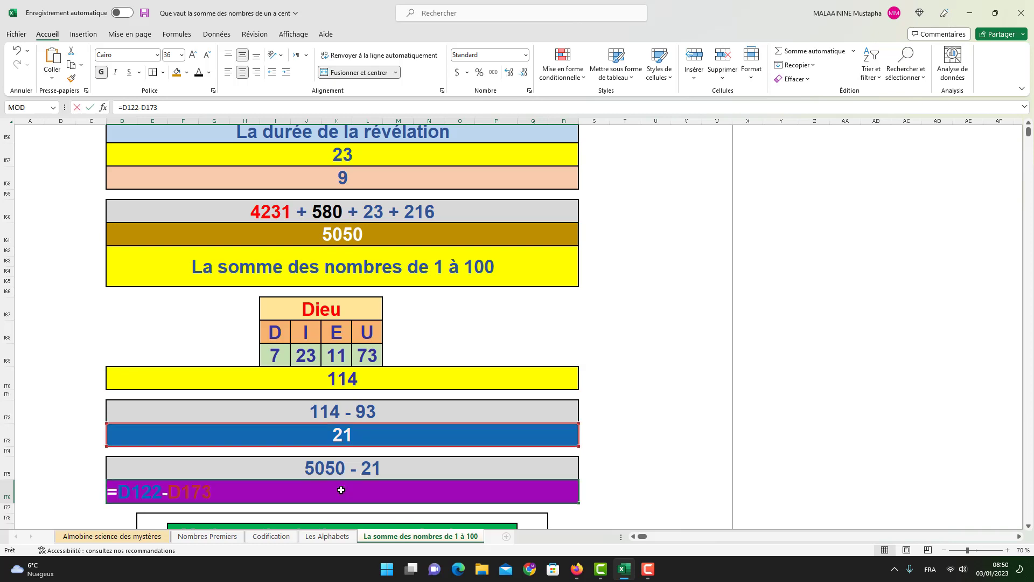
pyautogui.scroll(13, 358, 457)
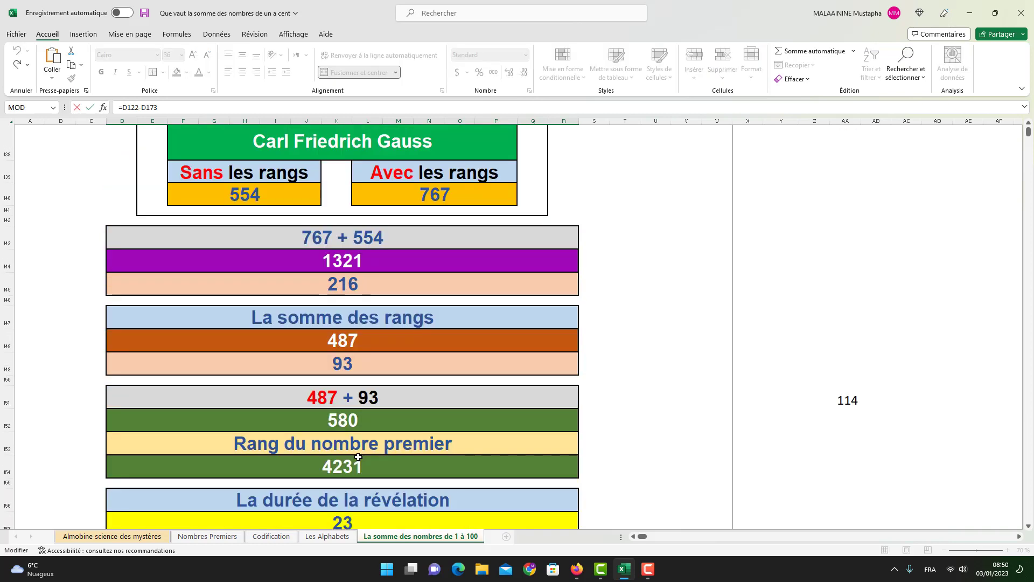
pyautogui.scroll(-13, 326, 304)
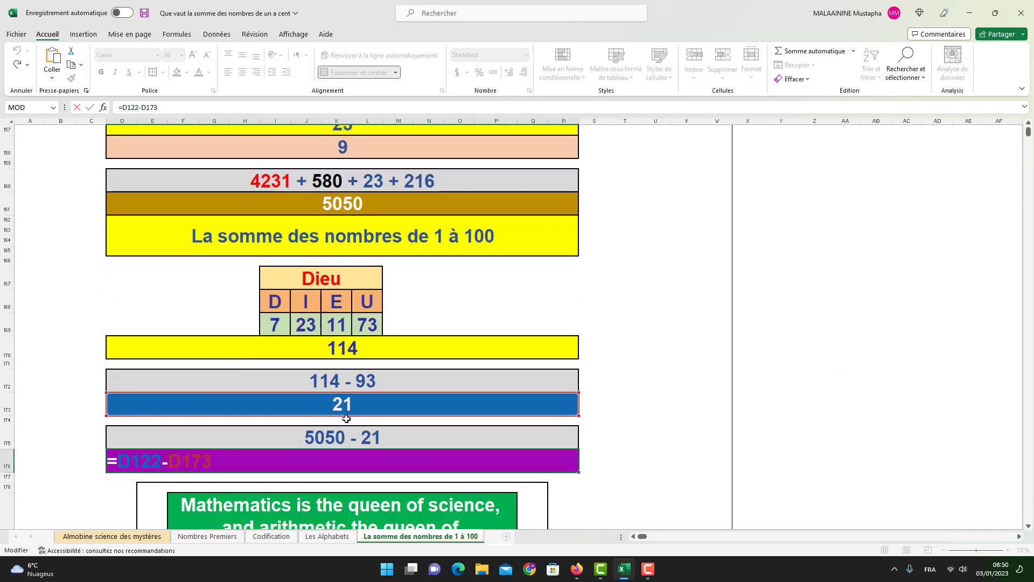
pyautogui.press('Return')
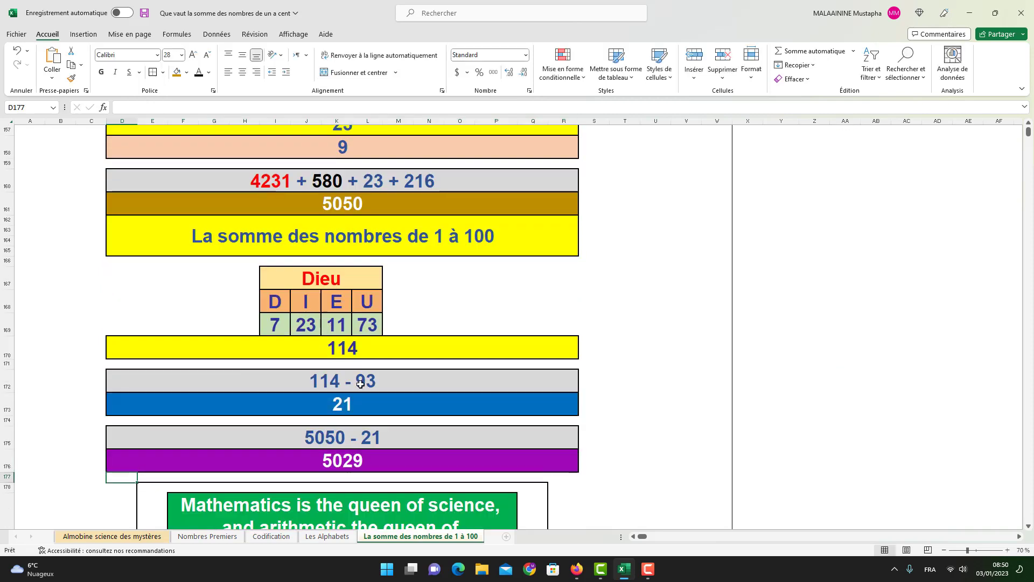
# Check the result in D176, and trace the range D185:R189 summed by the formula in D193.
pyautogui.click(334, 464)
pyautogui.scroll(-2, 283, 442)
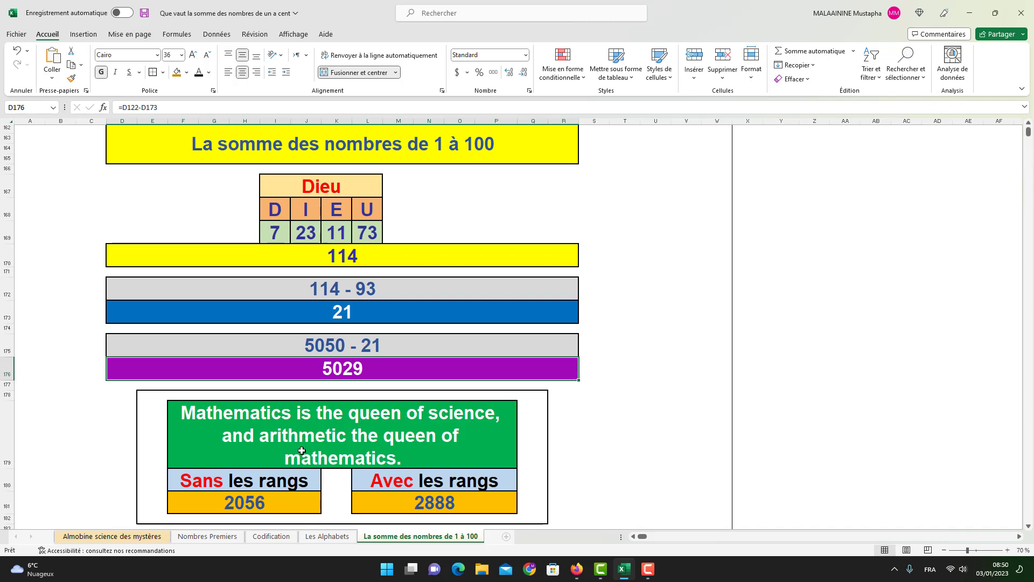
pyautogui.scroll(-5, 337, 462)
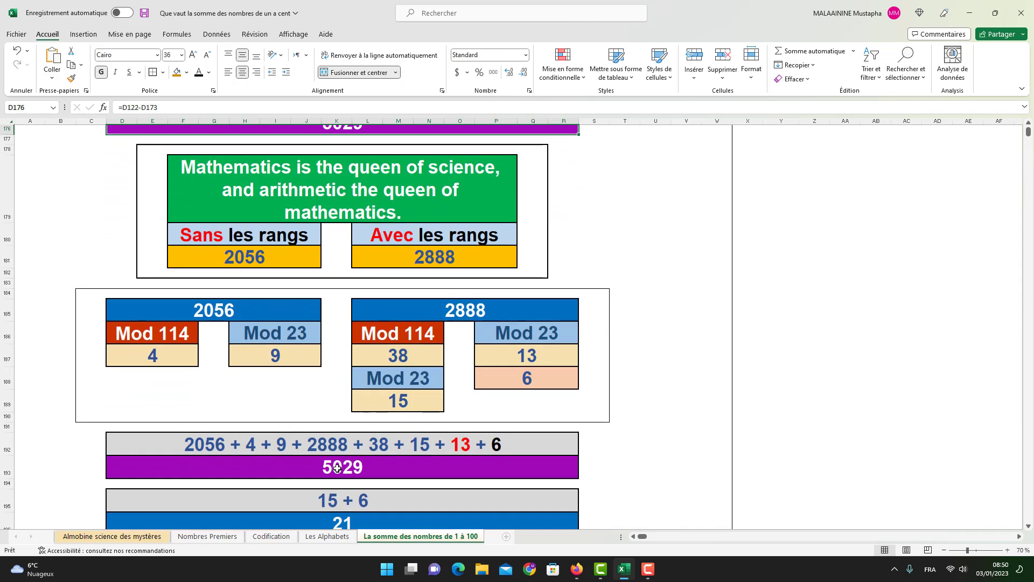
pyautogui.doubleClick(337, 469)
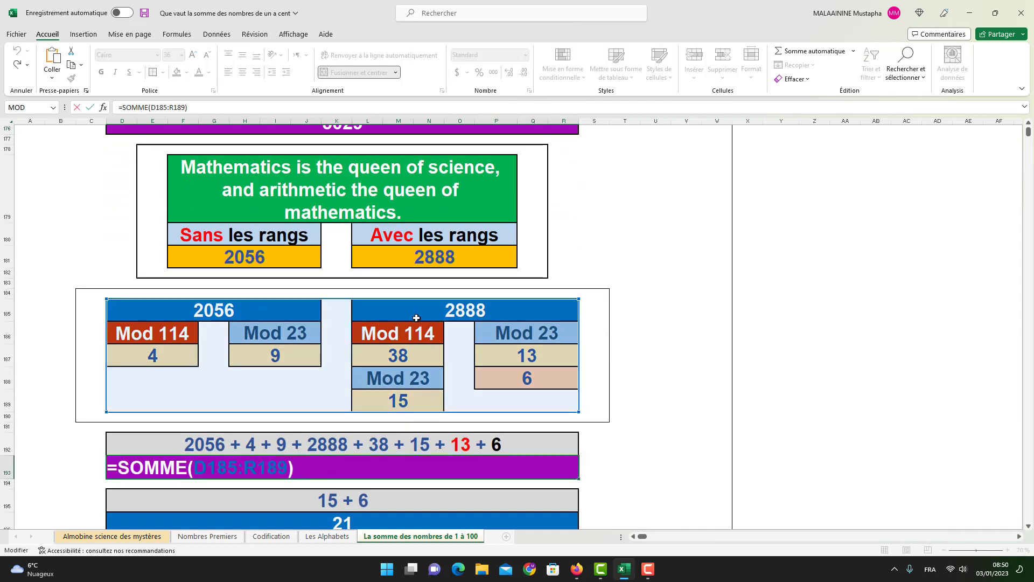
pyautogui.press('Return')
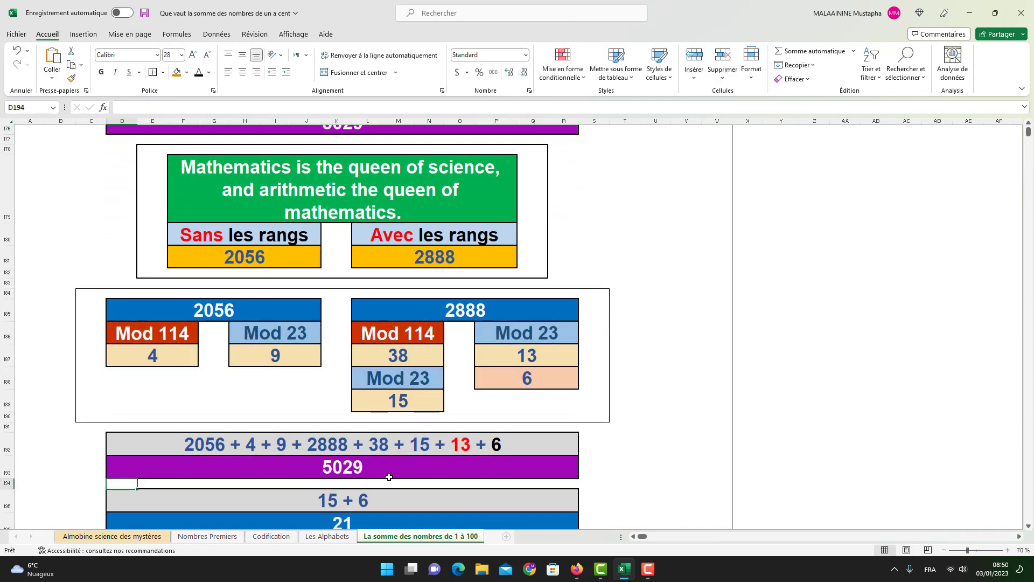
# Check the values in L189 and P188 against the results in D173 and D176.
pyautogui.click(405, 404)
pyautogui.click(491, 377)
pyautogui.click(420, 399)
pyautogui.click(488, 379)
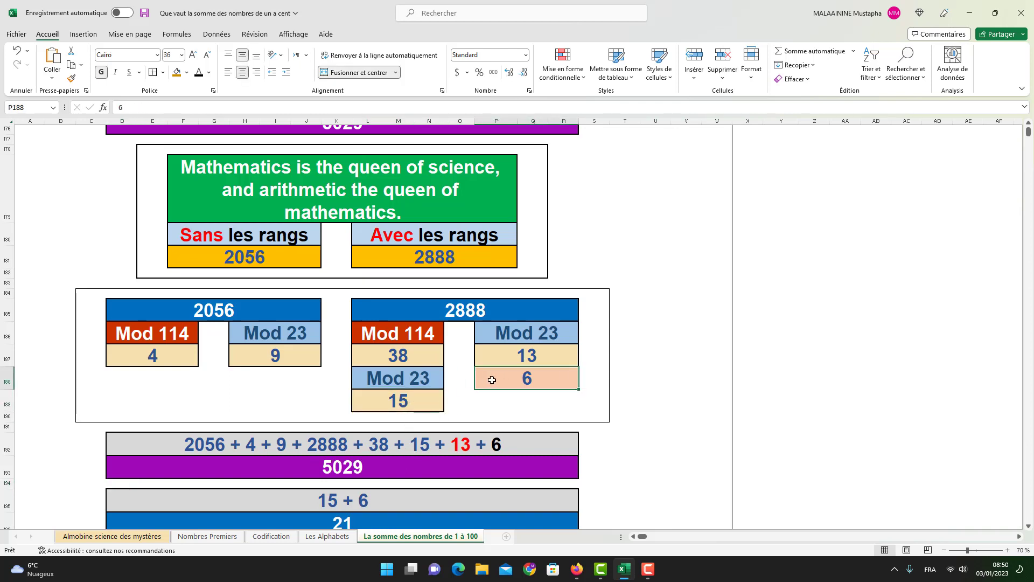
pyautogui.scroll(3, 490, 381)
pyautogui.click(347, 251)
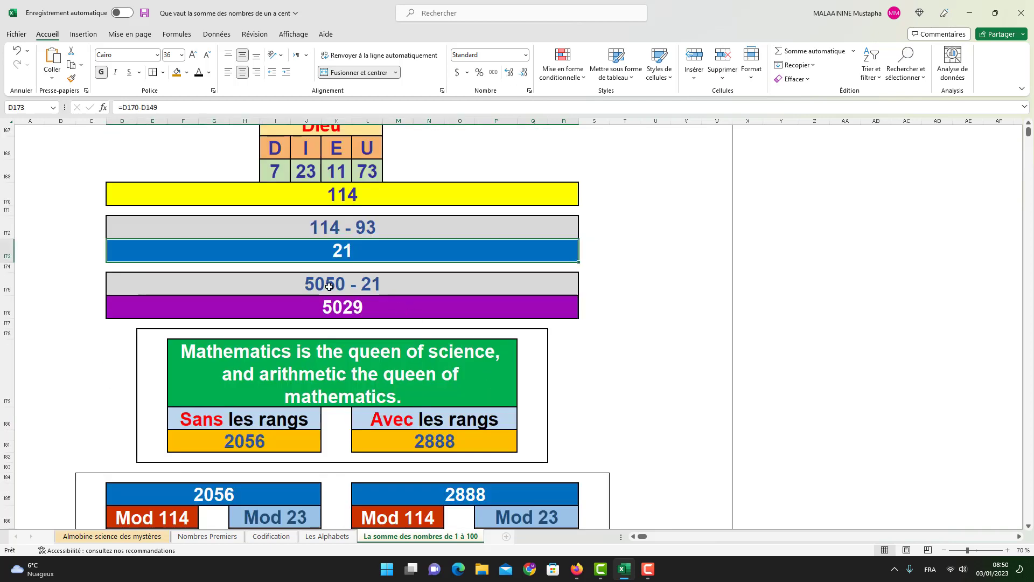
pyautogui.click(329, 312)
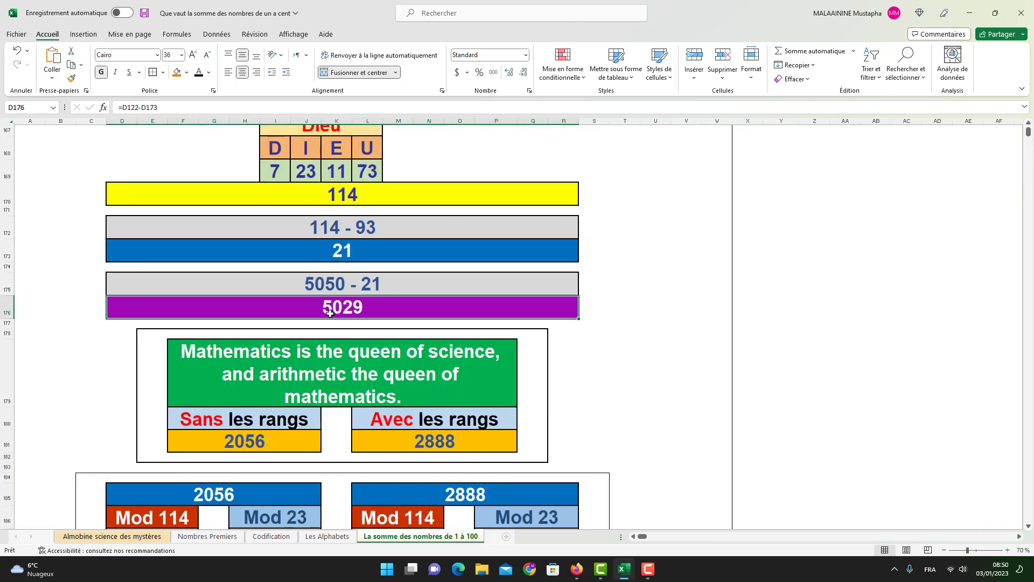
# Enter the formula =L189+P188 in cell D196 under the 15 + 6 heading.
pyautogui.scroll(-4, 350, 377)
pyautogui.click(340, 490)
pyautogui.write('=')
pyautogui.click(399, 369)
pyautogui.write('+')
pyautogui.click(491, 353)
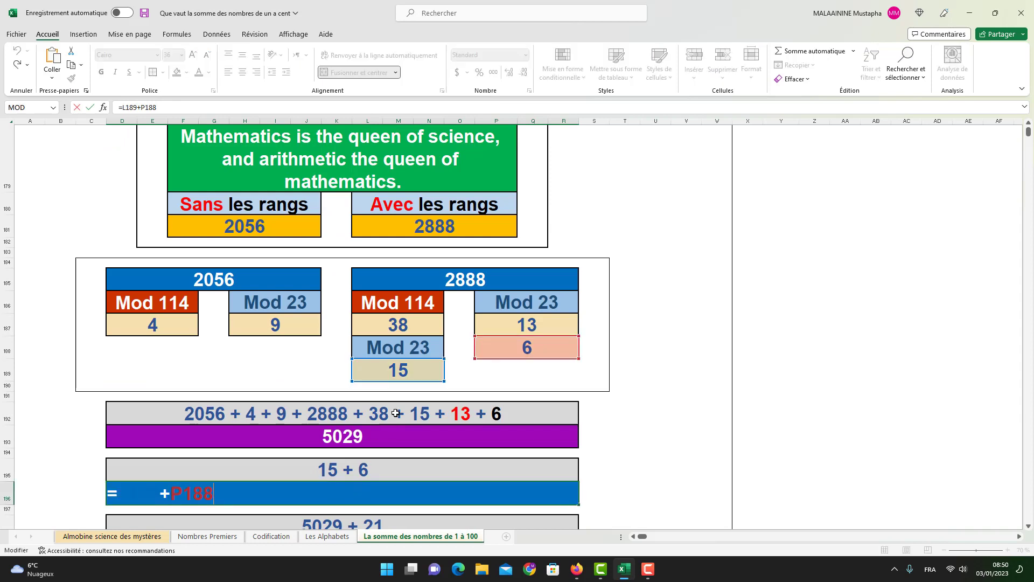
pyautogui.press('Return')
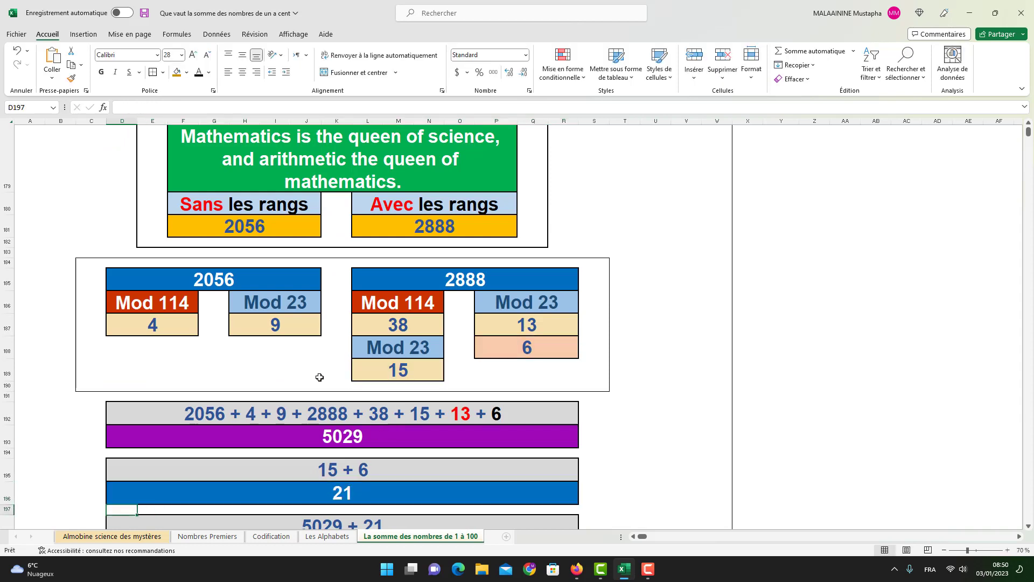
# Check the results in D196 and D193, and inspect the formula in D199 that adds them.
pyautogui.click(324, 486)
pyautogui.click(339, 434)
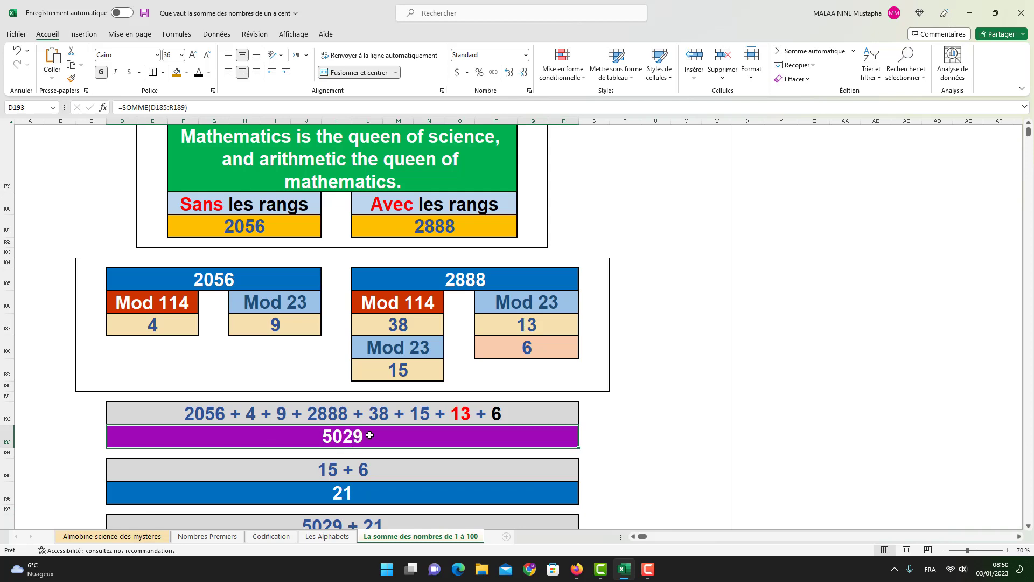
pyautogui.scroll(-2, 371, 435)
pyautogui.scroll(-1, 370, 435)
pyautogui.click(358, 401)
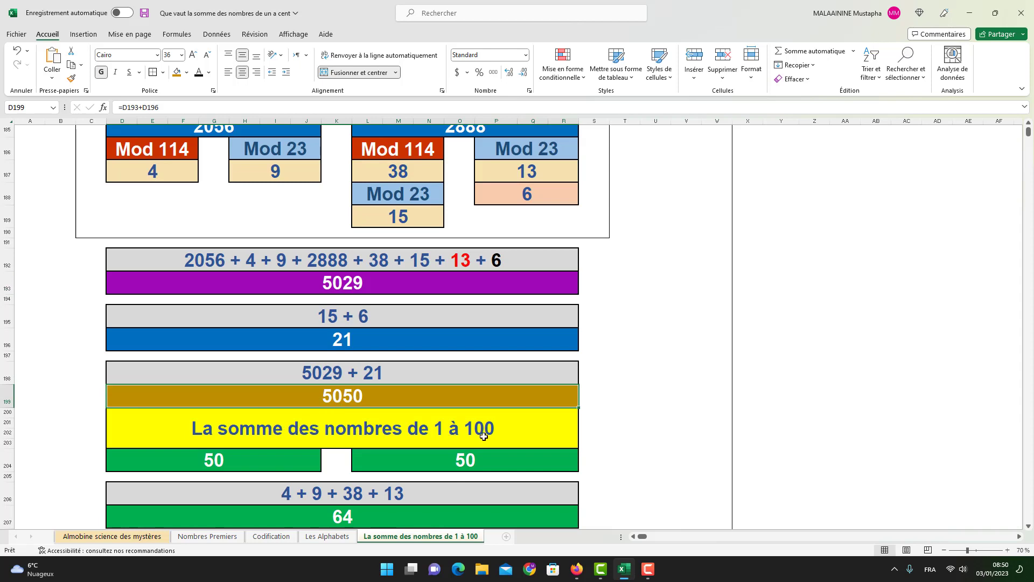
# Check D204 and the block L188:R189, and trace the range D187:R187 summed by the formula in D207.
pyautogui.click(247, 457)
pyautogui.moveTo(395, 192); pyautogui.dragTo(551, 207)
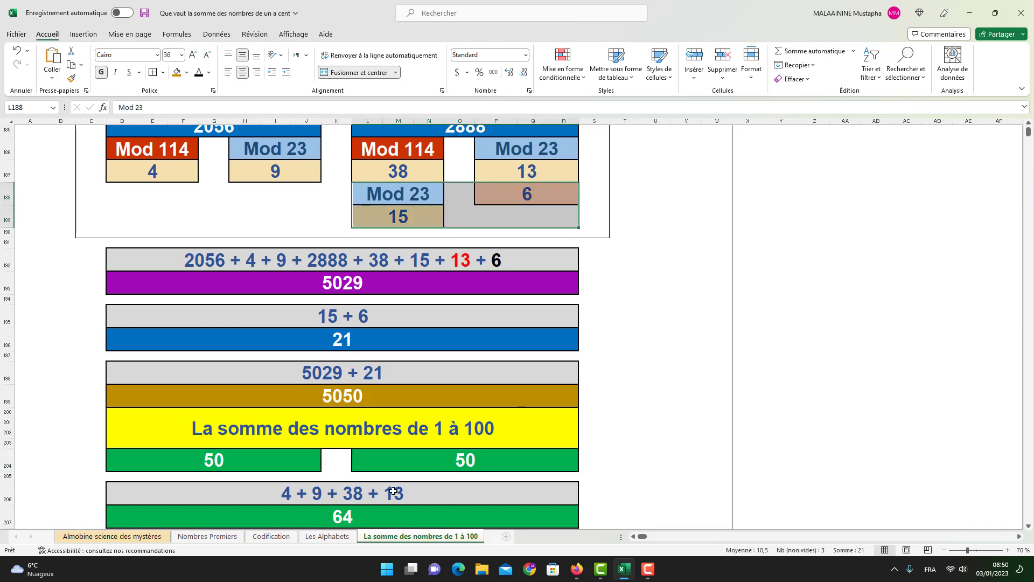
pyautogui.doubleClick(371, 518)
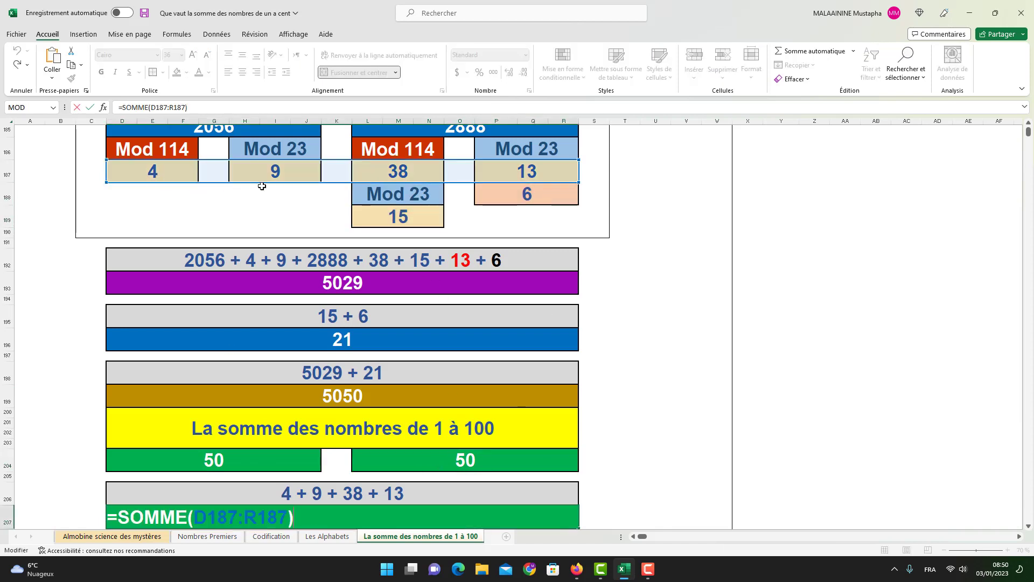
pyautogui.press('Return')
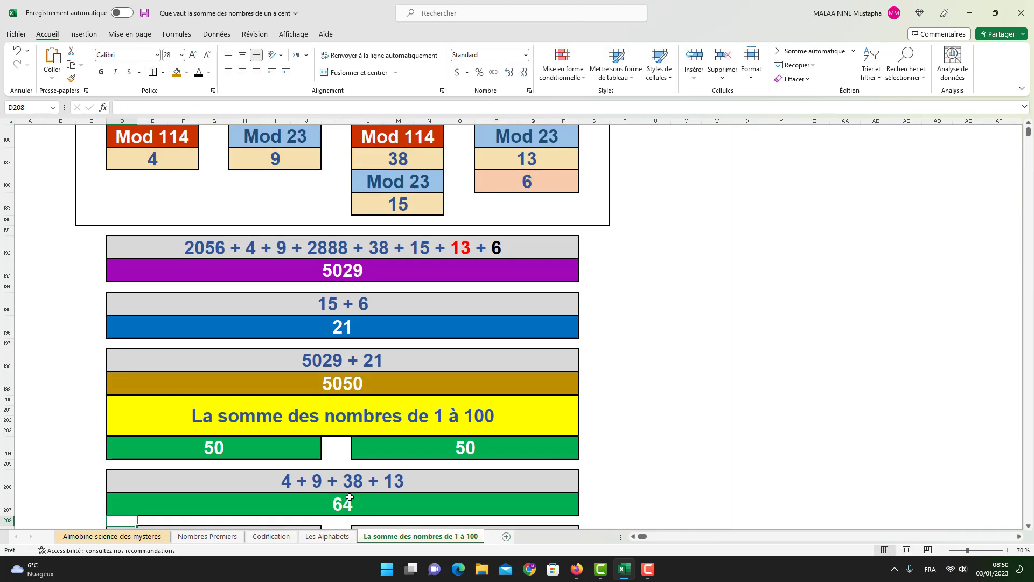
# Check the formulas under both 64 + 50 headings in row 210 against the values in D207 and D204.
pyautogui.scroll(-1, 350, 497)
pyautogui.click(348, 474)
pyautogui.click(221, 408)
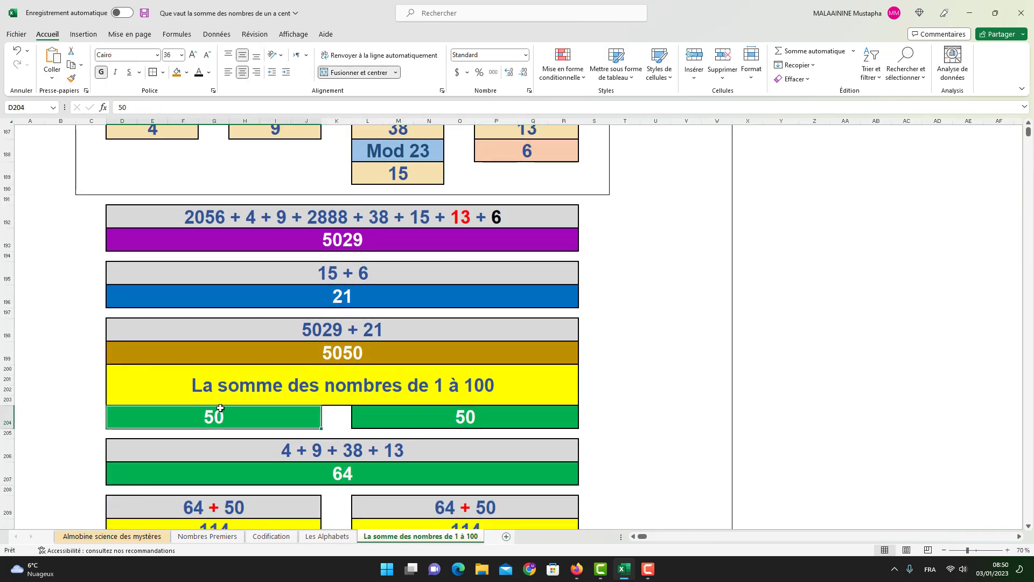
pyautogui.scroll(-1, 225, 412)
pyautogui.click(211, 462)
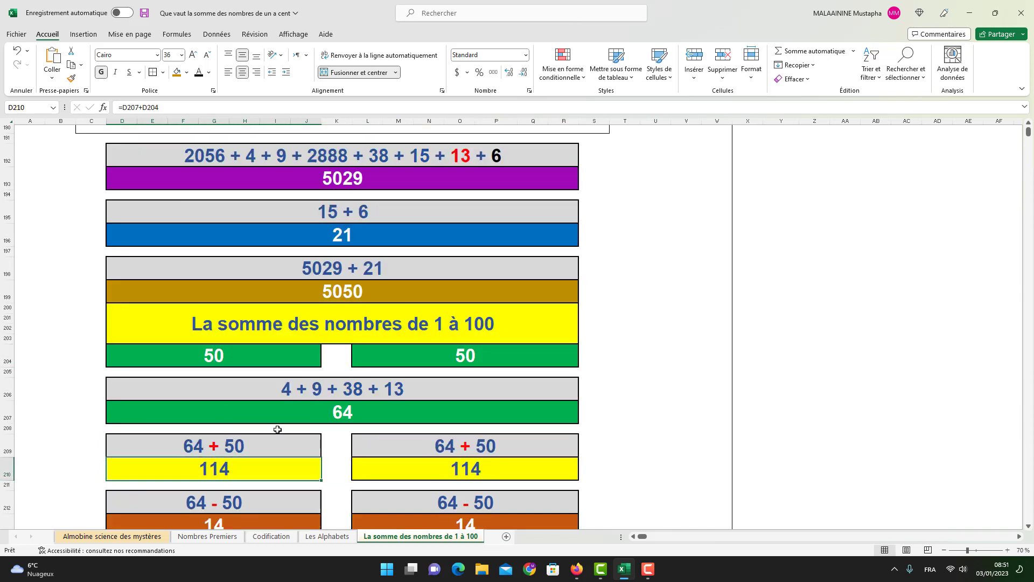
pyautogui.click(420, 467)
pyautogui.click(312, 419)
pyautogui.click(237, 357)
pyautogui.scroll(-1, 227, 448)
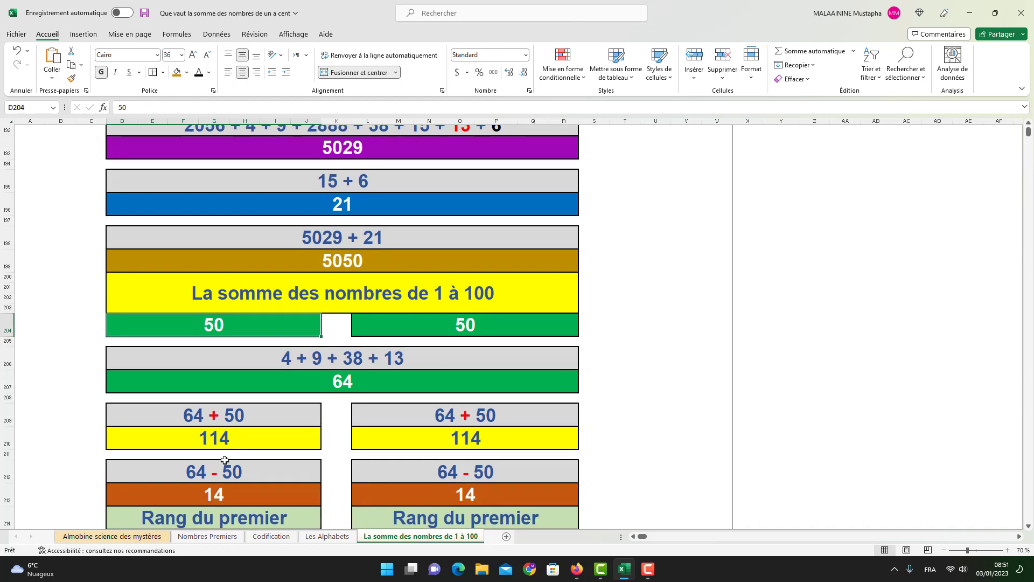
# Inspect the formula in D213 under the 64 - 50 heading and the Rang du premier value in D215.
pyautogui.click(218, 491)
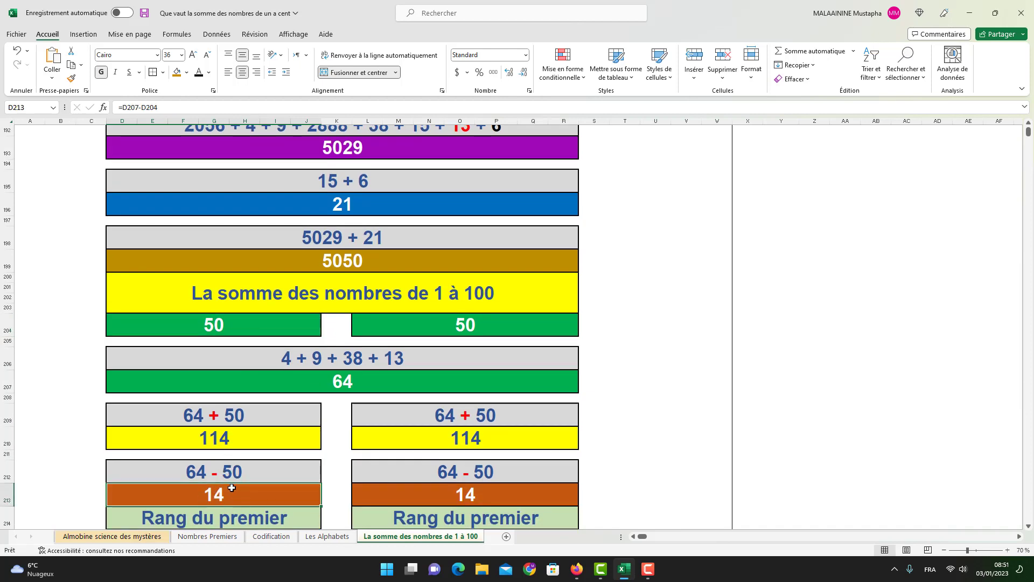
pyautogui.scroll(-1, 238, 490)
pyautogui.click(229, 487)
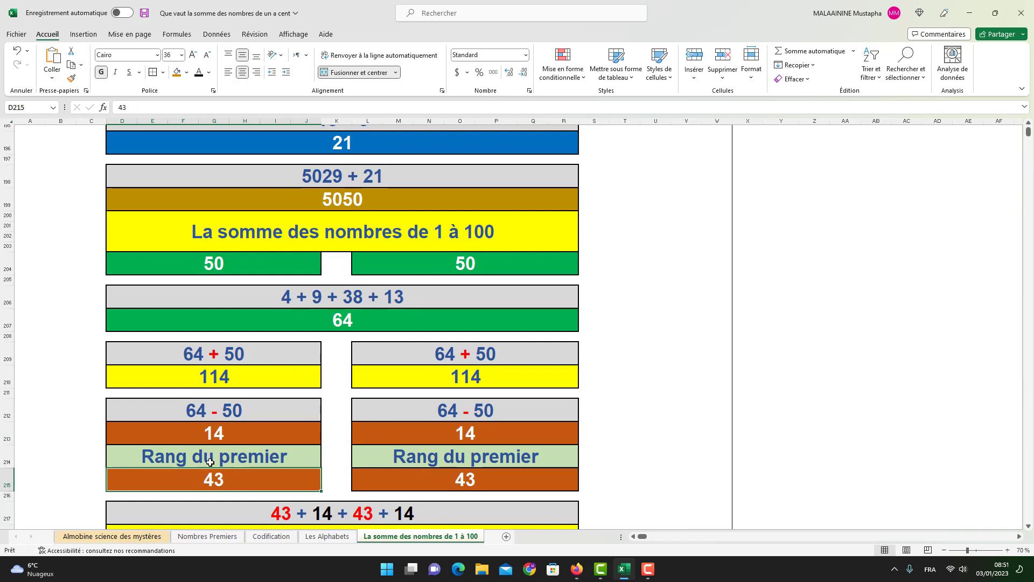
pyautogui.scroll(-1, 499, 438)
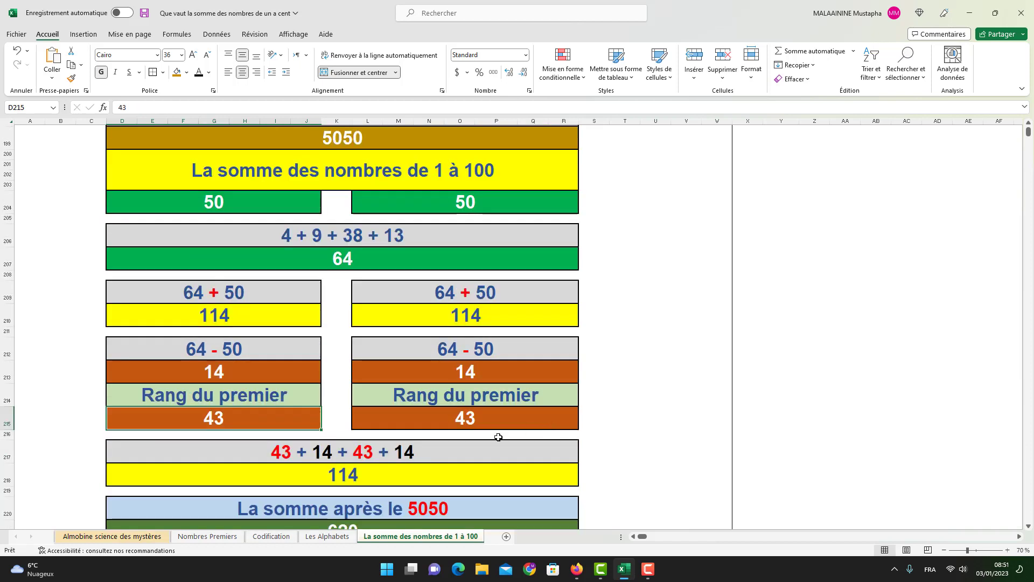
# Trace the range D213:R215 summed by the formula in D218.
pyautogui.click(369, 475)
pyautogui.doubleClick(322, 469)
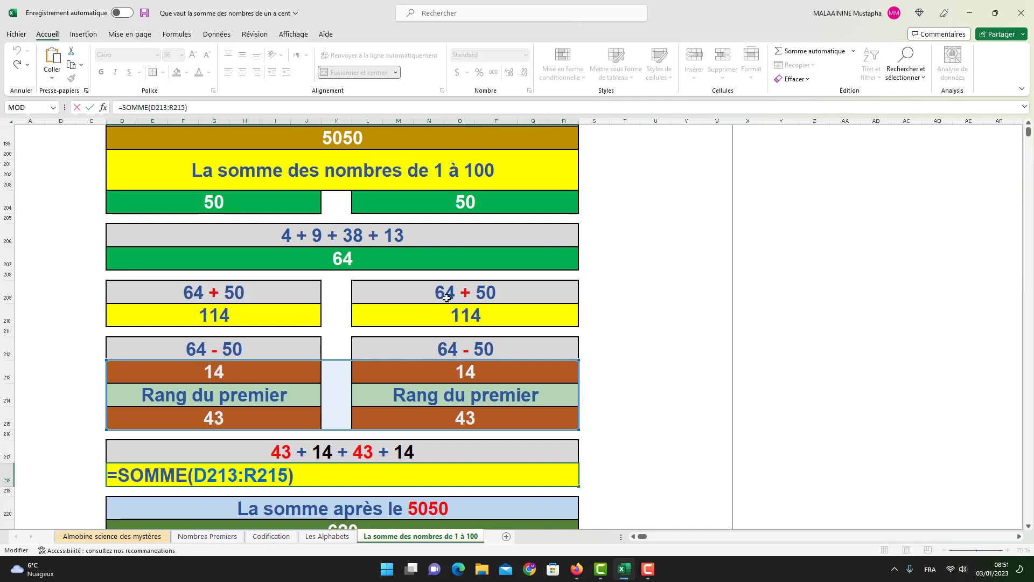
pyautogui.press('Return')
pyautogui.press('Down')
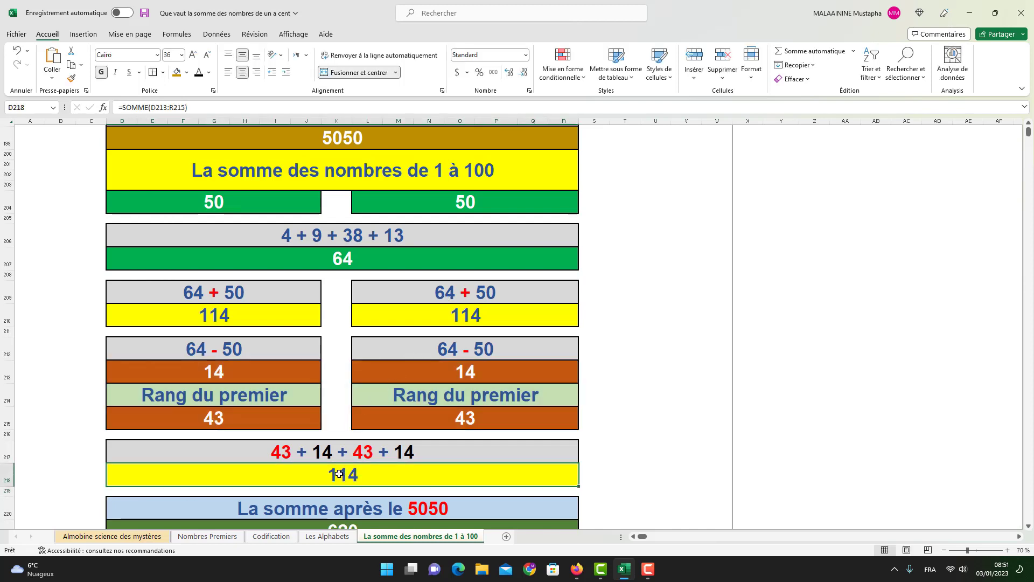
pyautogui.press('Down')
# Trace the range D204:R218 summed by the formula in D221 under La somme après le 5050.
pyautogui.doubleClick(334, 500)
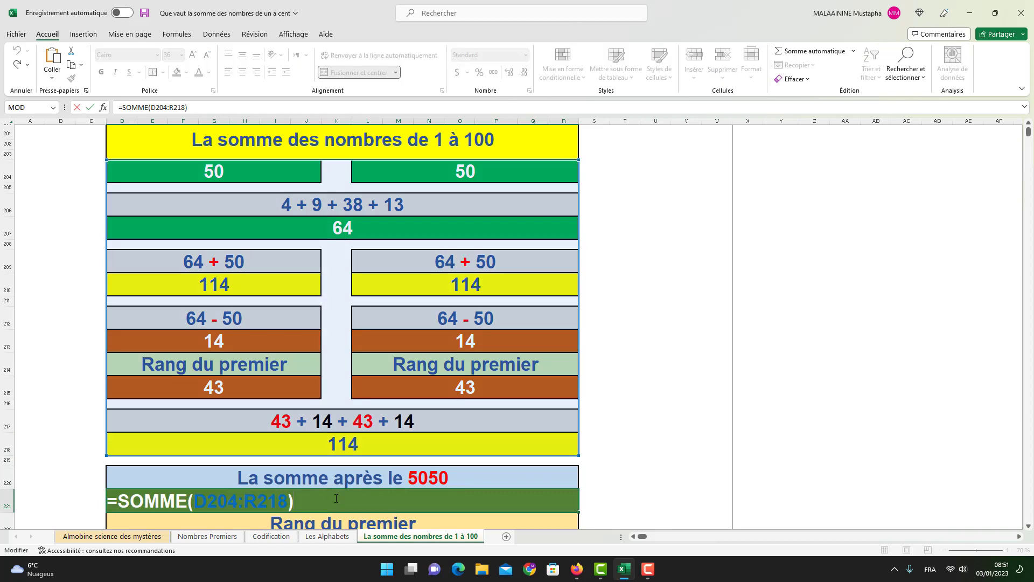
pyautogui.scroll(2, 353, 280)
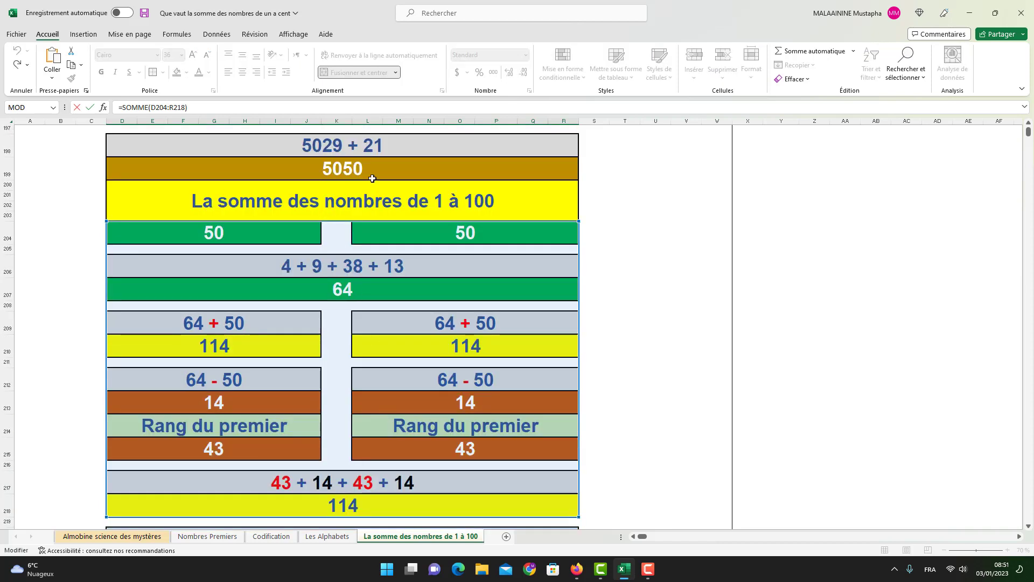
pyautogui.scroll(-2, 510, 277)
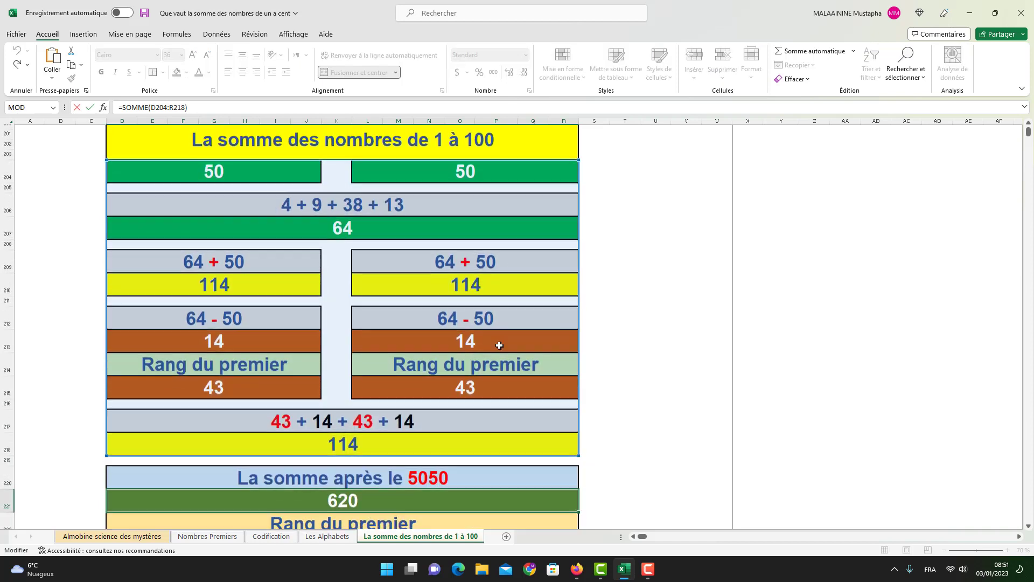
pyautogui.press('Return')
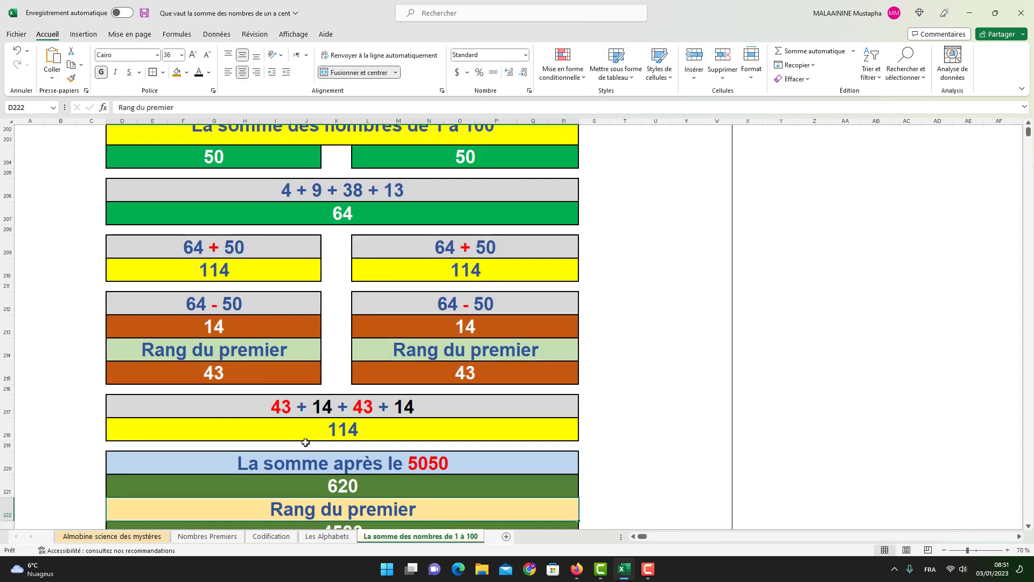
pyautogui.click(337, 487)
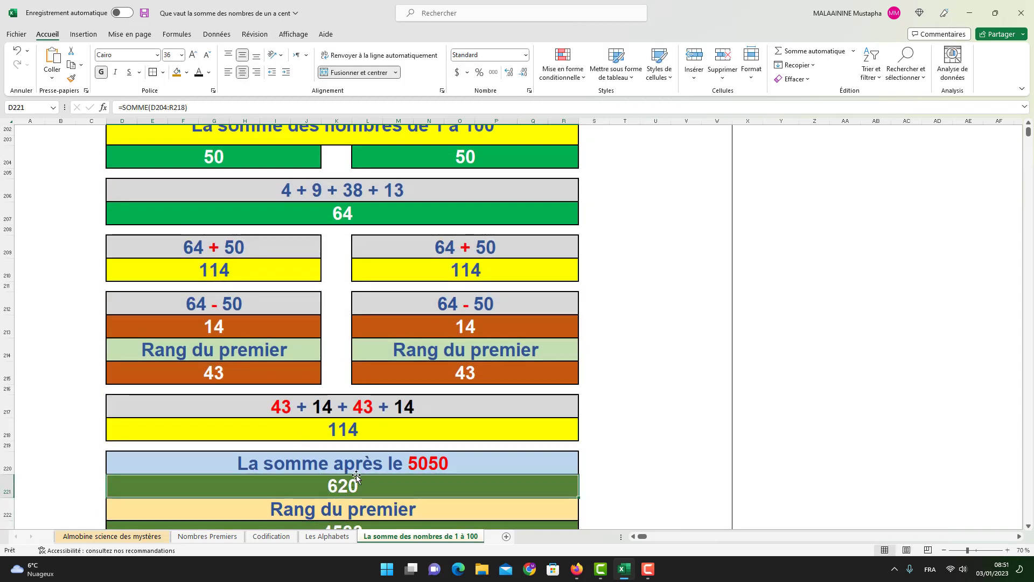
# Enter the formula =D215-D213 in cell D226 under the first 43 - 14 heading.
pyautogui.scroll(-2, 356, 463)
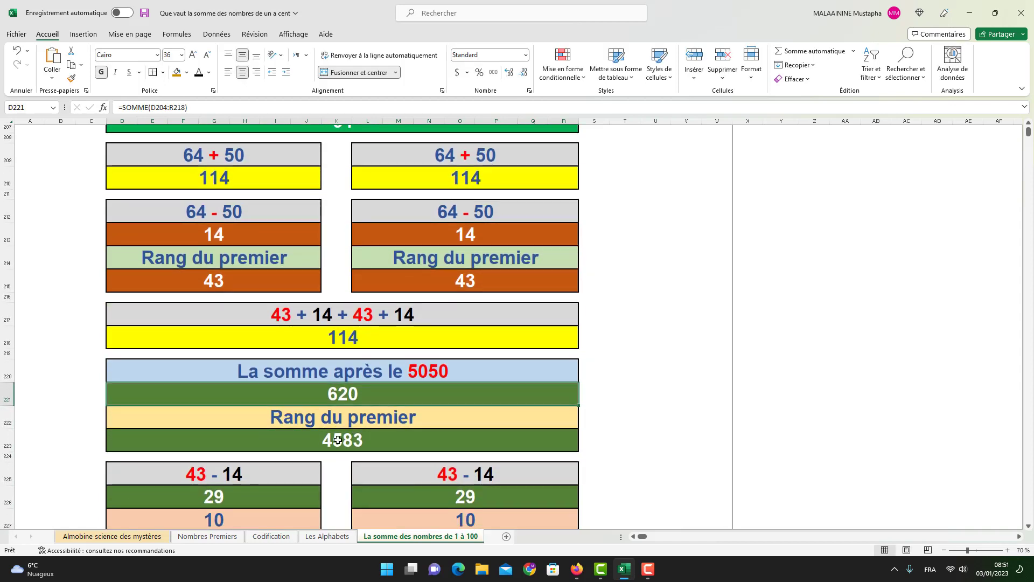
pyautogui.click(237, 496)
pyautogui.write('=')
pyautogui.click(216, 281)
pyautogui.write('-')
pyautogui.click(217, 245)
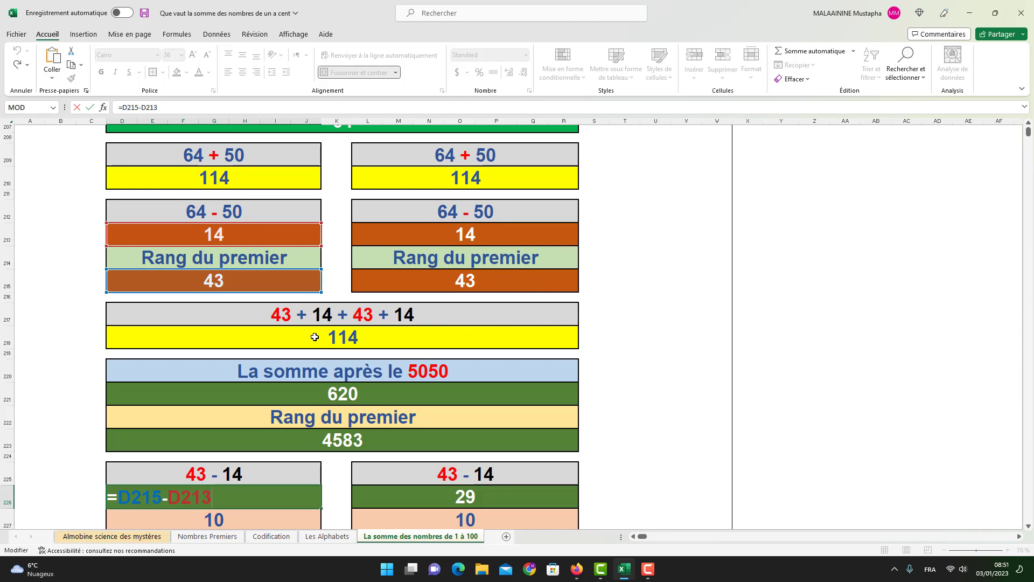
pyautogui.press('Return')
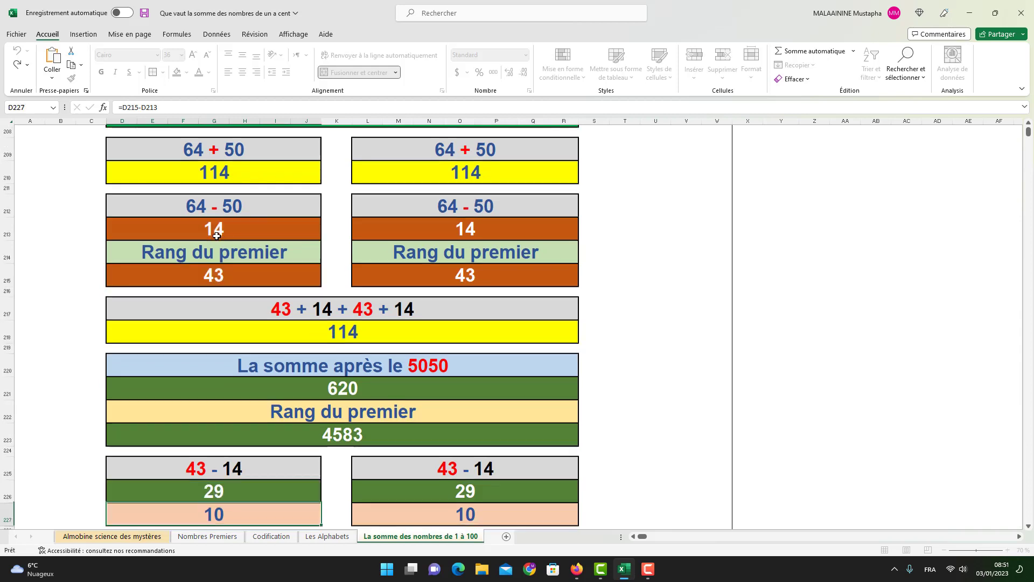
# Check the value in L226, and trace the cells used by the formula in D230.
pyautogui.scroll(-1, 216, 485)
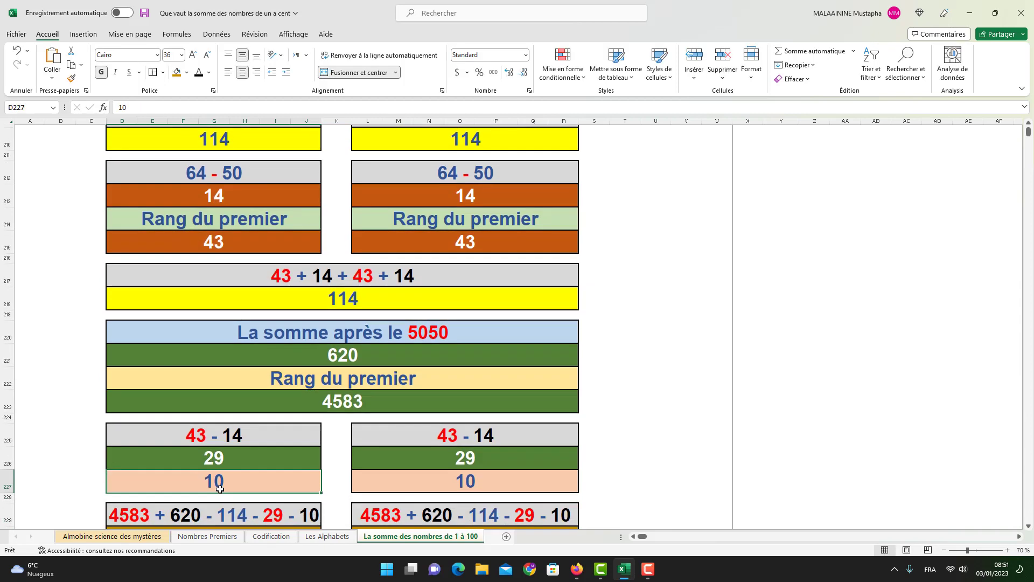
pyautogui.click(443, 460)
pyautogui.scroll(-2, 446, 460)
pyautogui.click(198, 476)
pyautogui.doubleClick(198, 476)
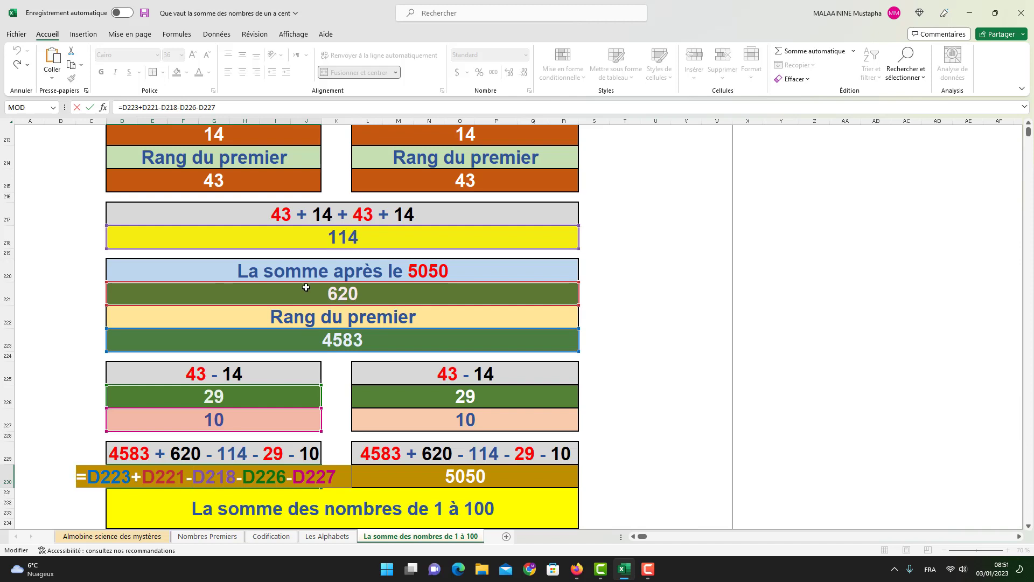
pyautogui.press('Return')
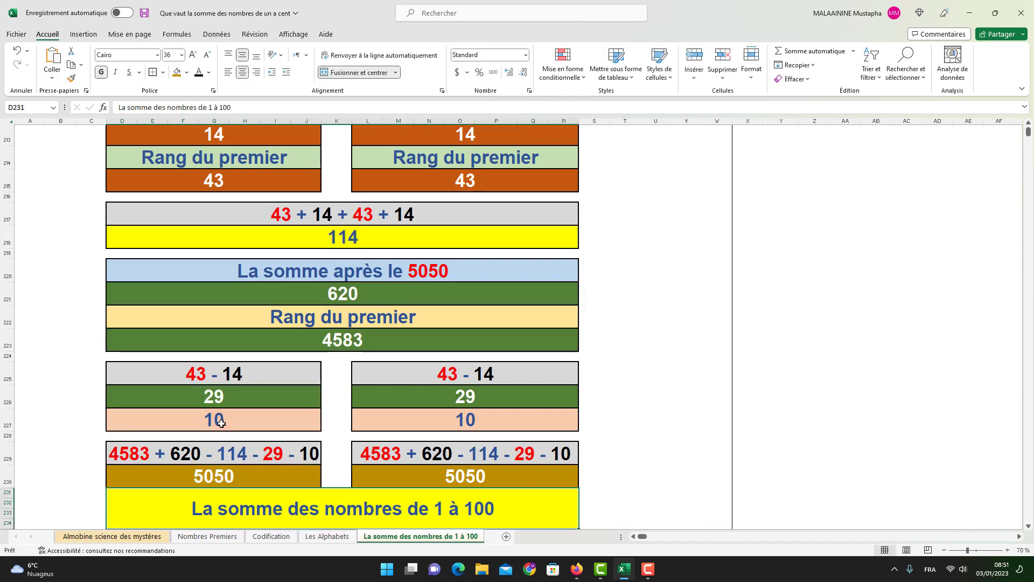
# Compare the result in D230 with L230, and inspect the formula in L230.
pyautogui.click(211, 477)
pyautogui.doubleClick(455, 470)
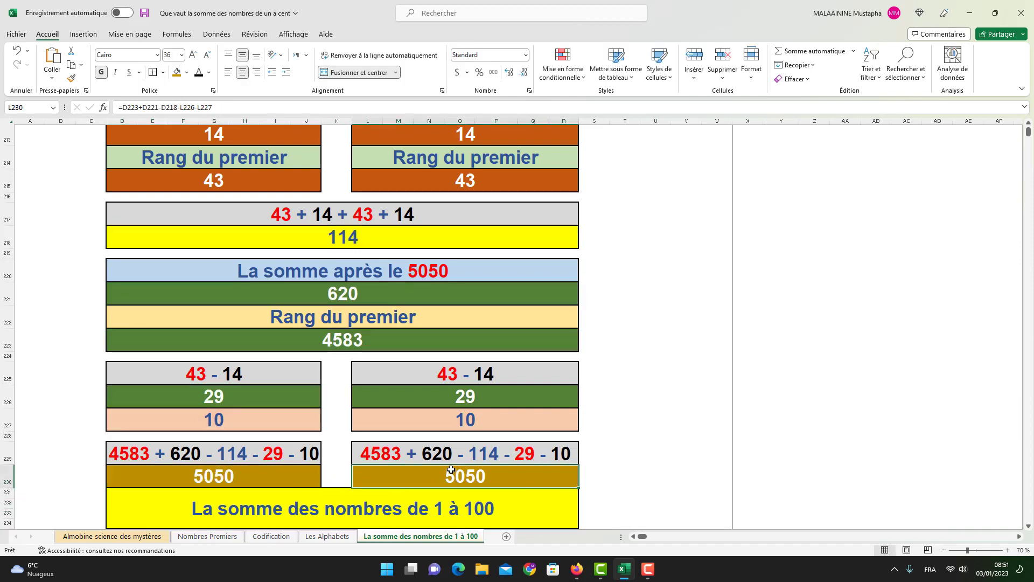
pyautogui.press('Return')
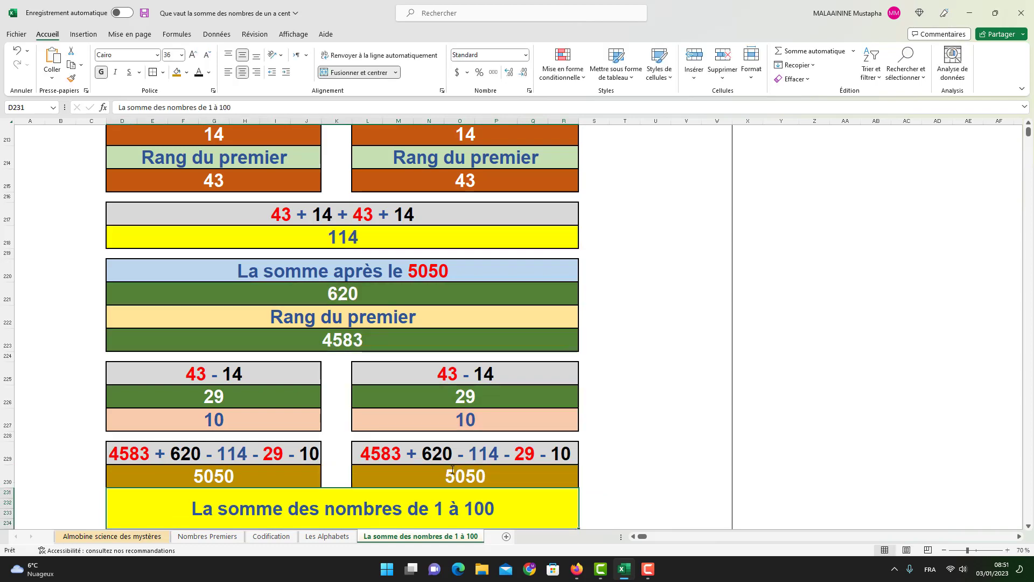
# View the closing banner below the calculations and return to the beginning of the worksheet.
pyautogui.scroll(-3, 454, 470)
pyautogui.scroll(-3, 456, 470)
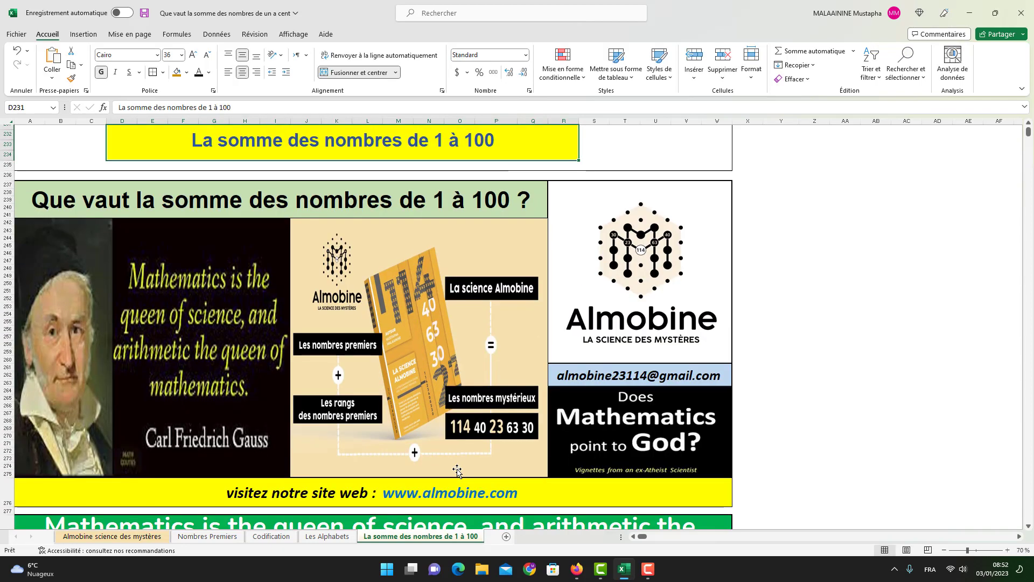
pyautogui.scroll(2, 456, 471)
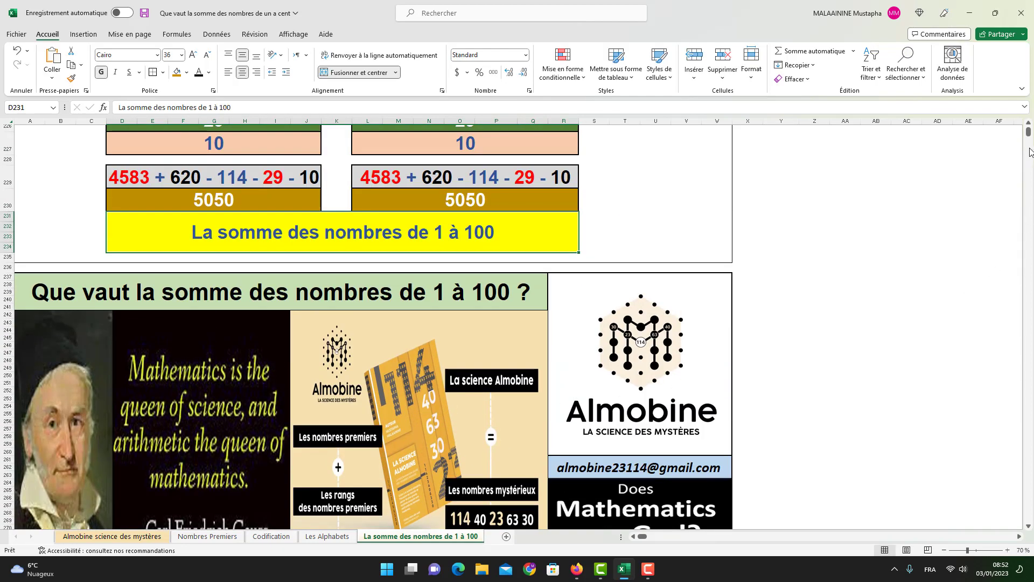
pyautogui.moveTo(1030, 135); pyautogui.dragTo(1031, 129)
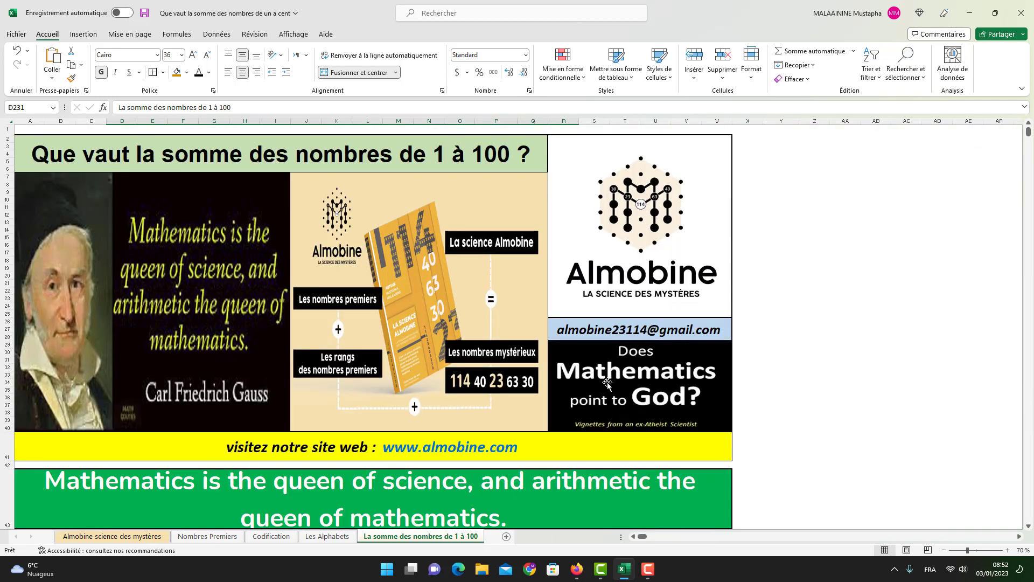